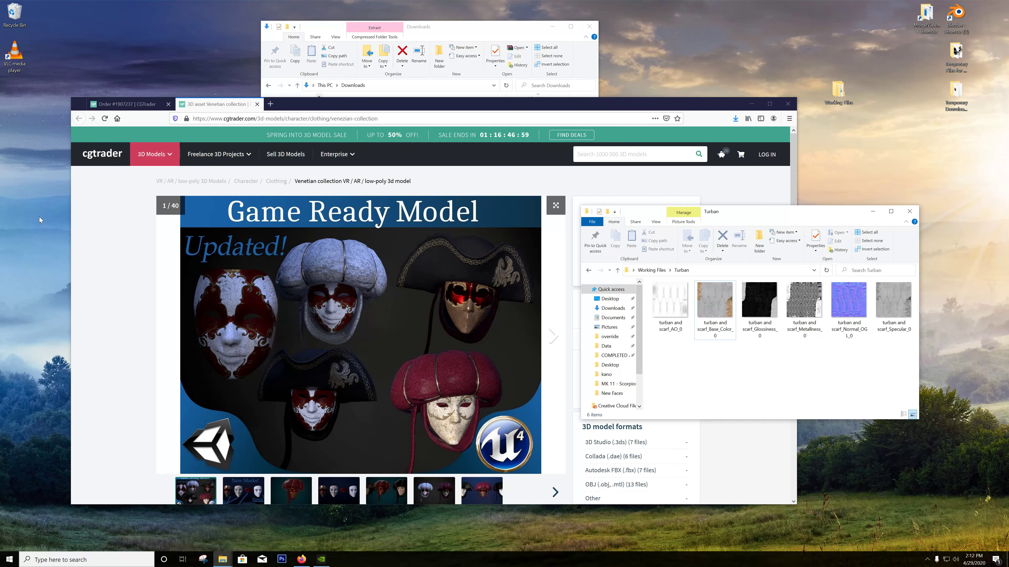
- Bring the Venetian collection page on CGTrader to the front and look over its preview image
left_click(90, 301)
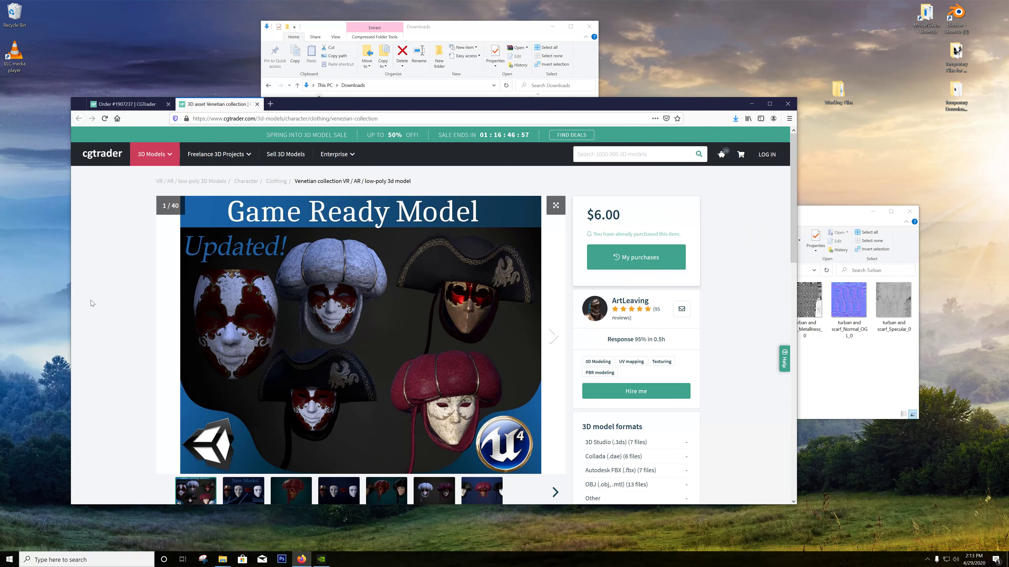
scroll(301, 294, "down", 2)
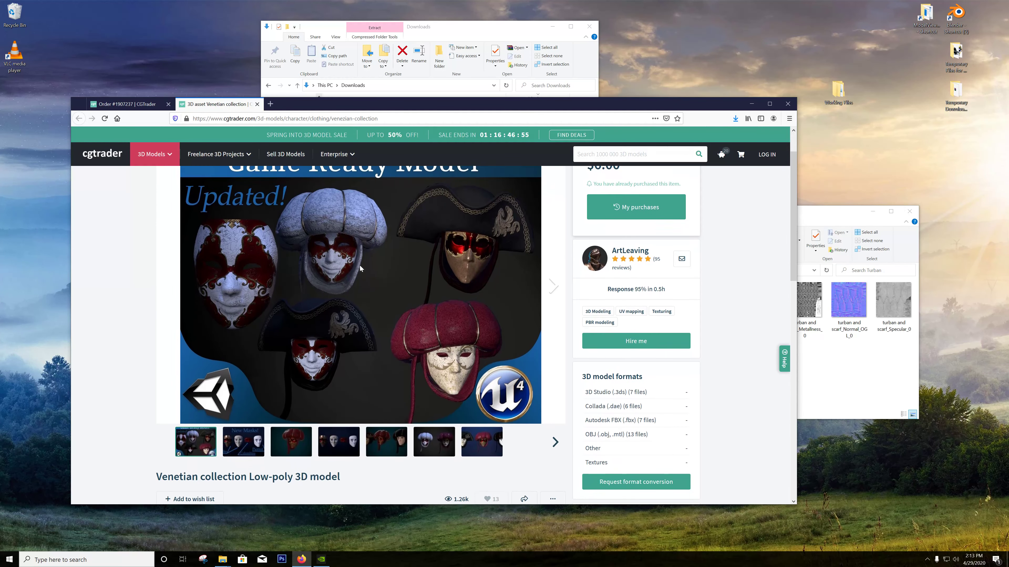
scroll(380, 277, "up", 2)
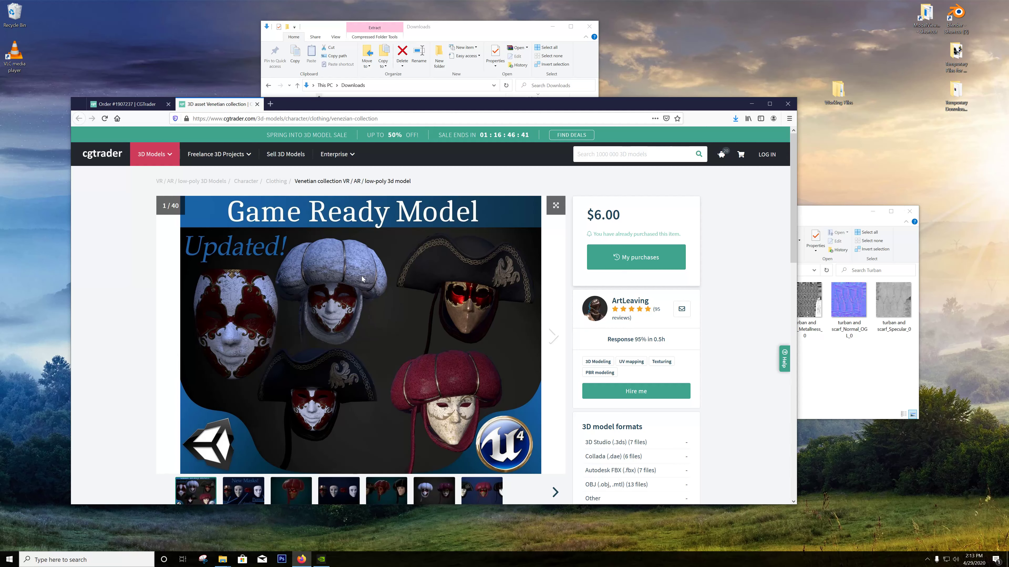
- Open the uploads_files_831084_Turban+and+scarf archive from Downloads and go to its 3 White\PBR\Turban folder
left_click(455, 35)
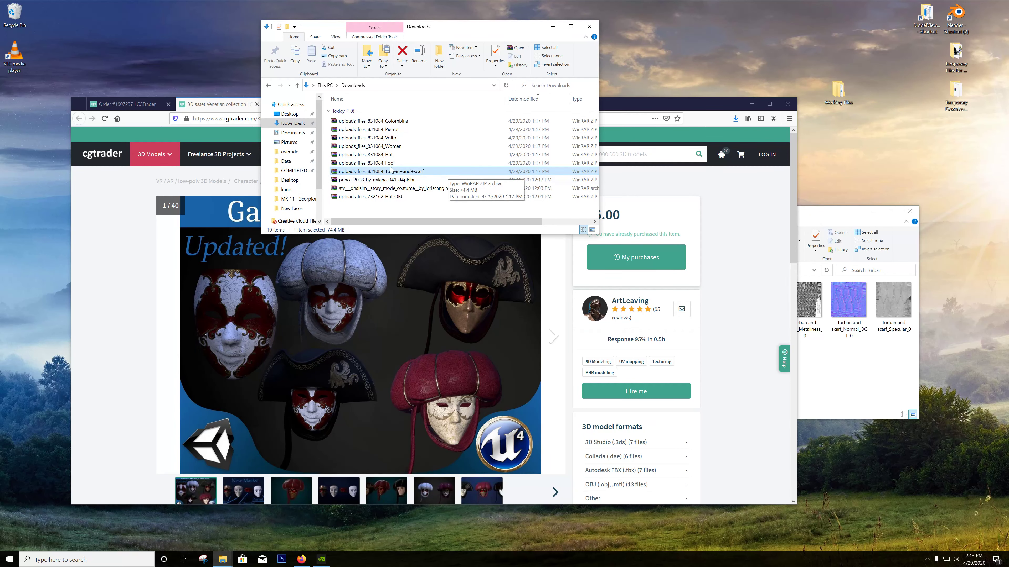
double_click(382, 172)
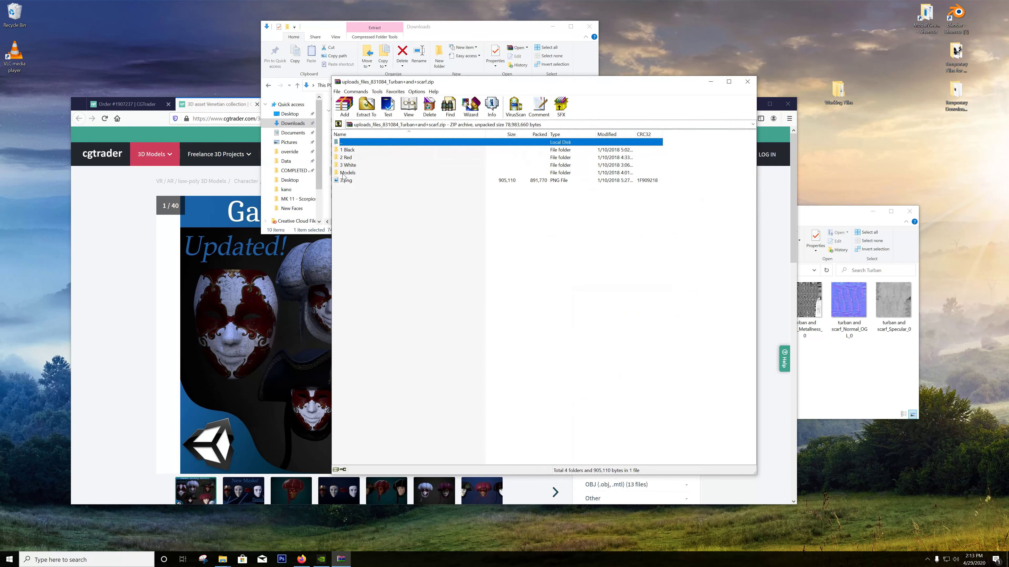
double_click(351, 165)
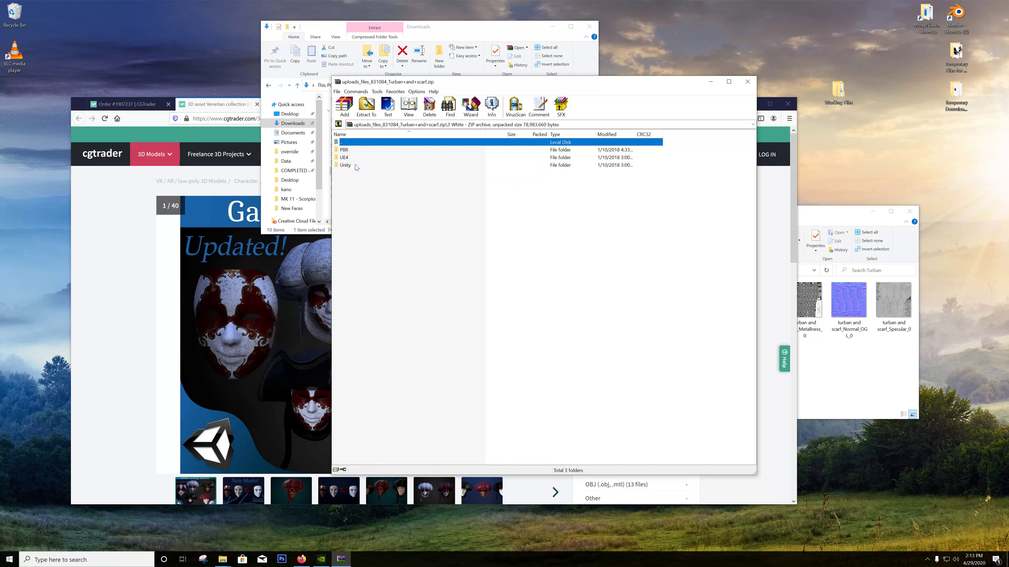
double_click(357, 151)
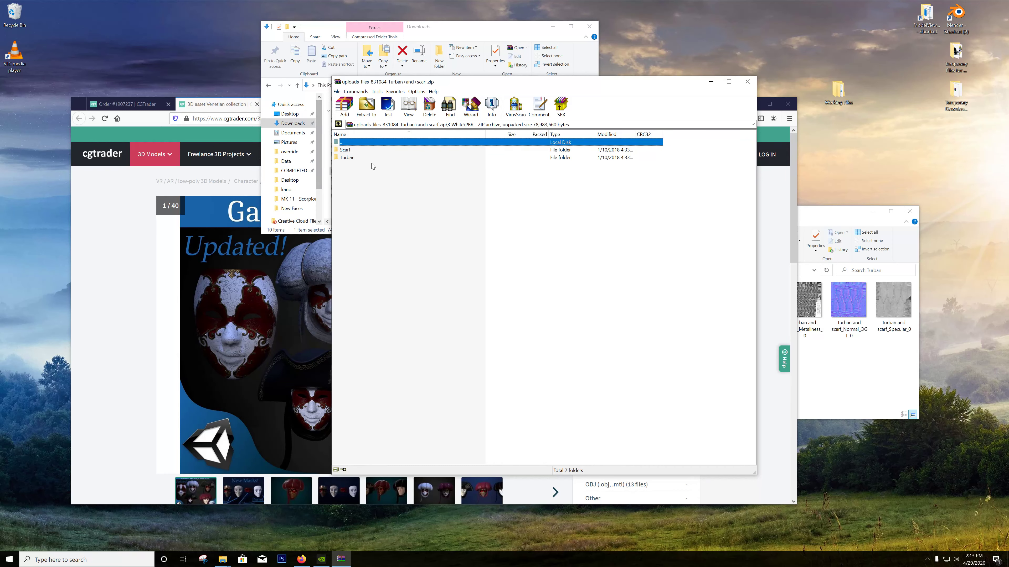
double_click(361, 158)
- Extract all six turban and scarf PNG textures into Working Files\Turban, replacing the files with the same names
left_click(837, 225)
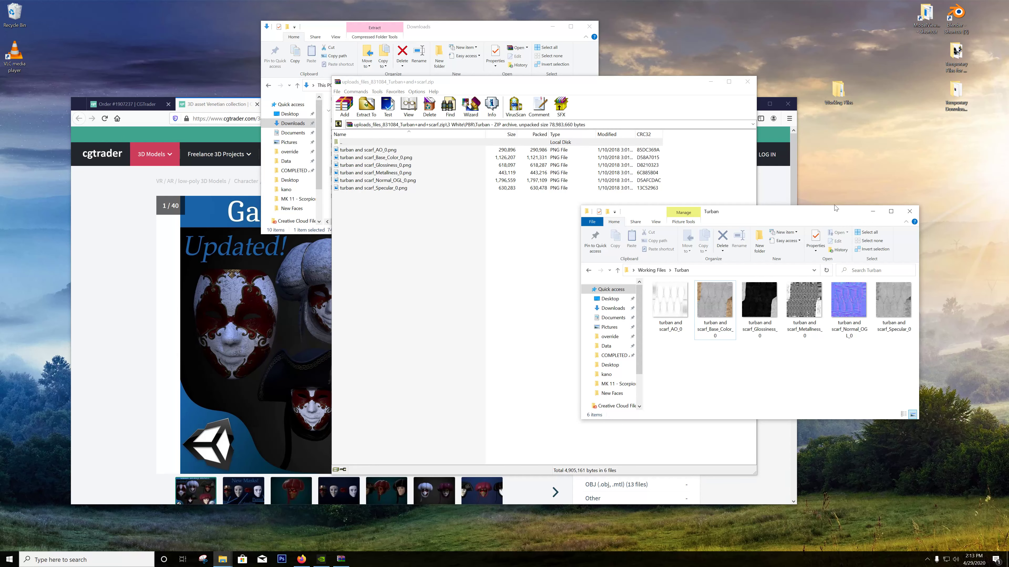
left_click_drag(794, 216, 746, 175)
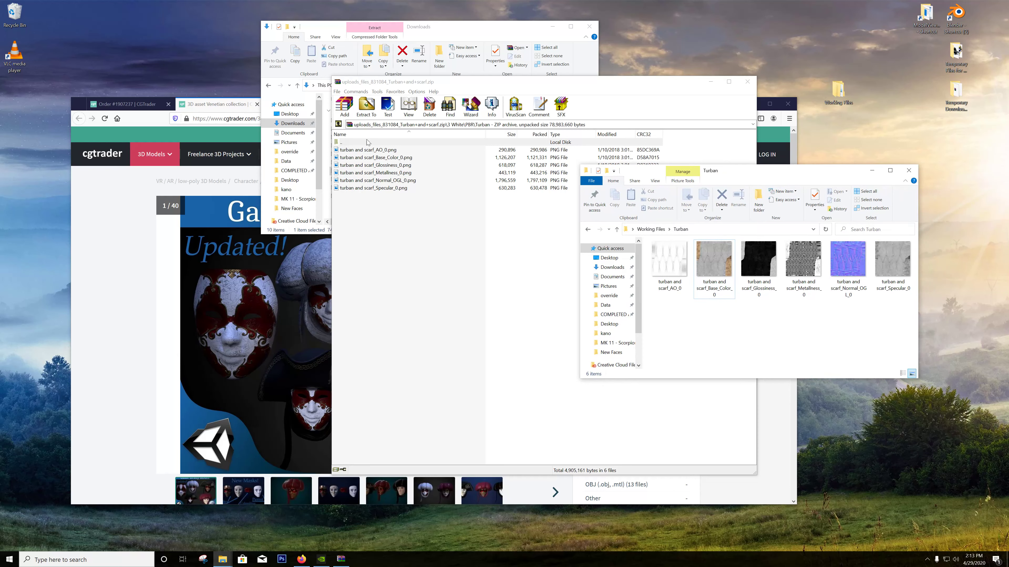
left_click(377, 188)
key("ctrl+a")
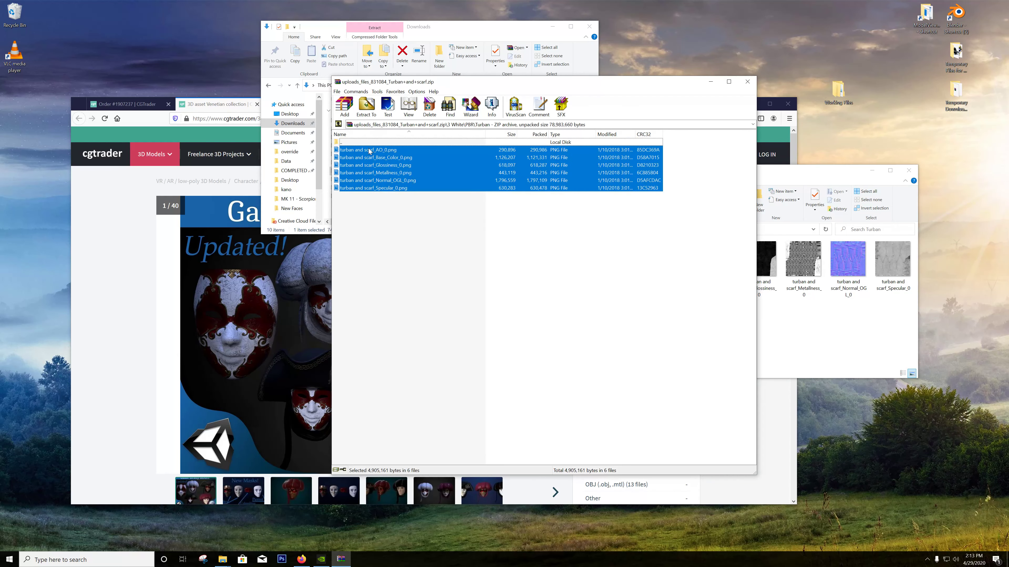
left_click_drag(833, 329, 833, 329)
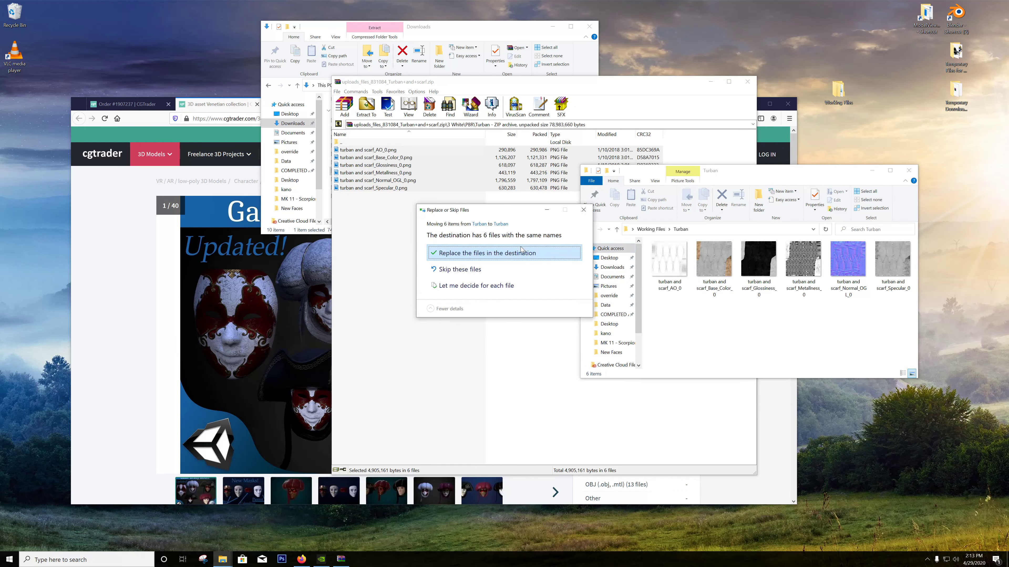
left_click(495, 254)
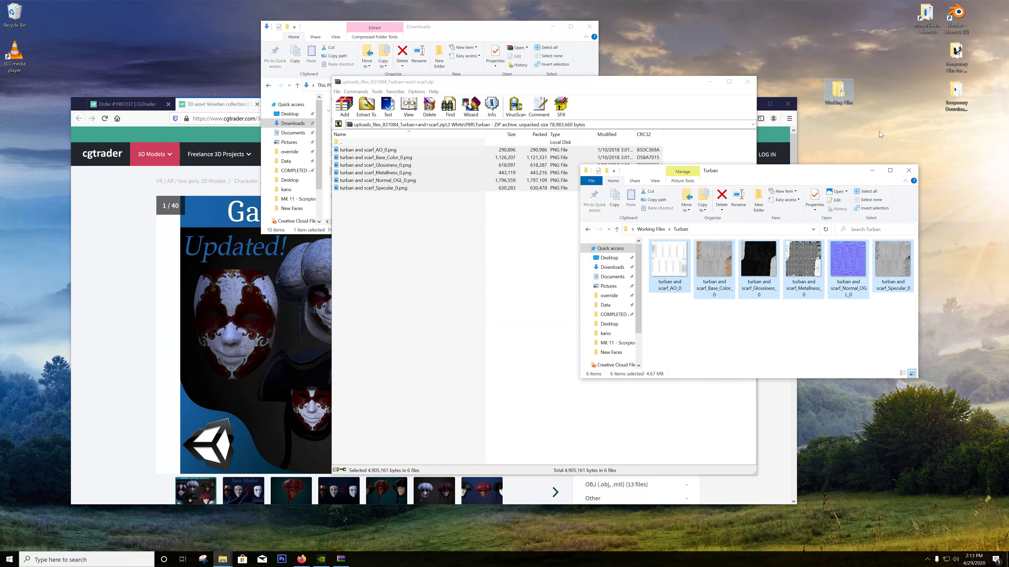
- Close the archive and Turban folder windows and move the Working Files folder higher up on the desktop
double_click(838, 92)
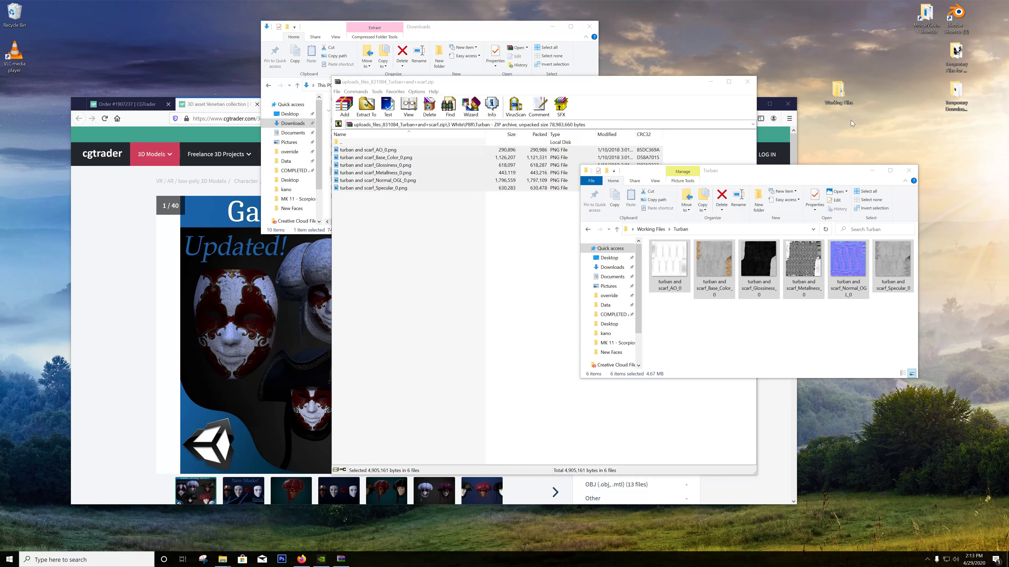
left_click(628, 91)
left_click(748, 82)
left_click_drag(838, 89, 823, 38)
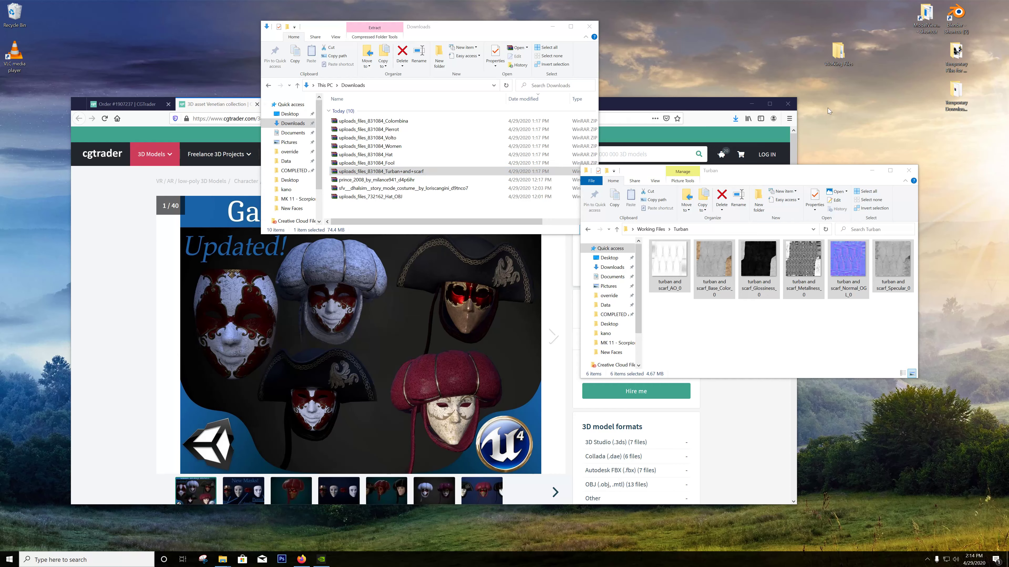
left_click(909, 171)
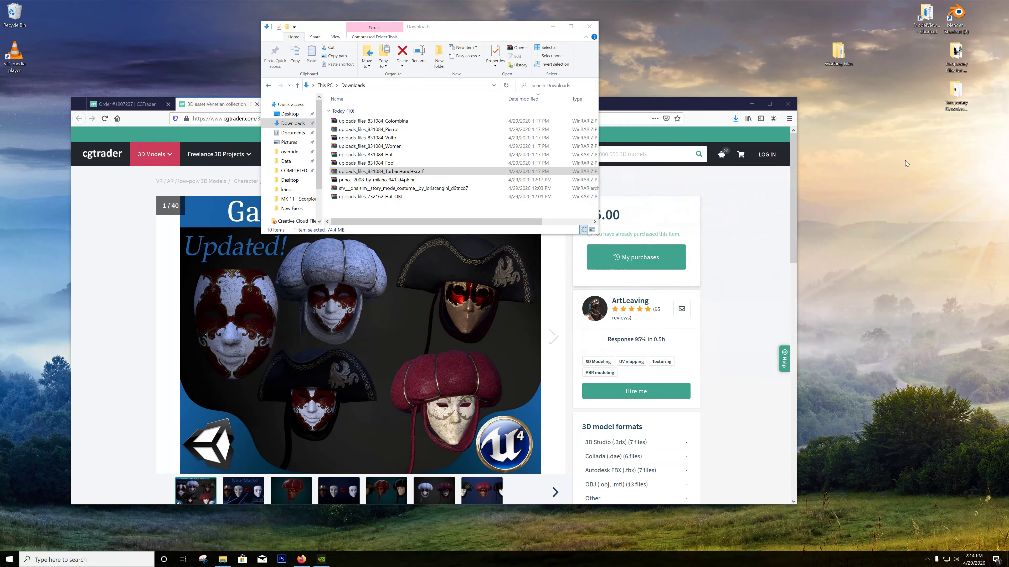
- Reopen the Turban folder inside Working Files and close the Downloads window
double_click(848, 54)
left_click_drag(474, 31, 397, 36)
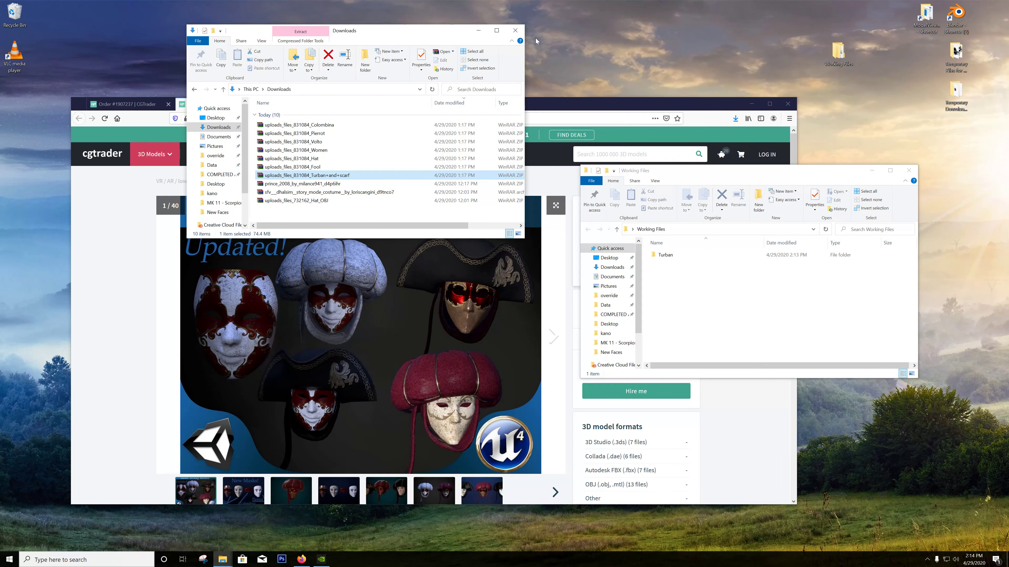
left_click(515, 30)
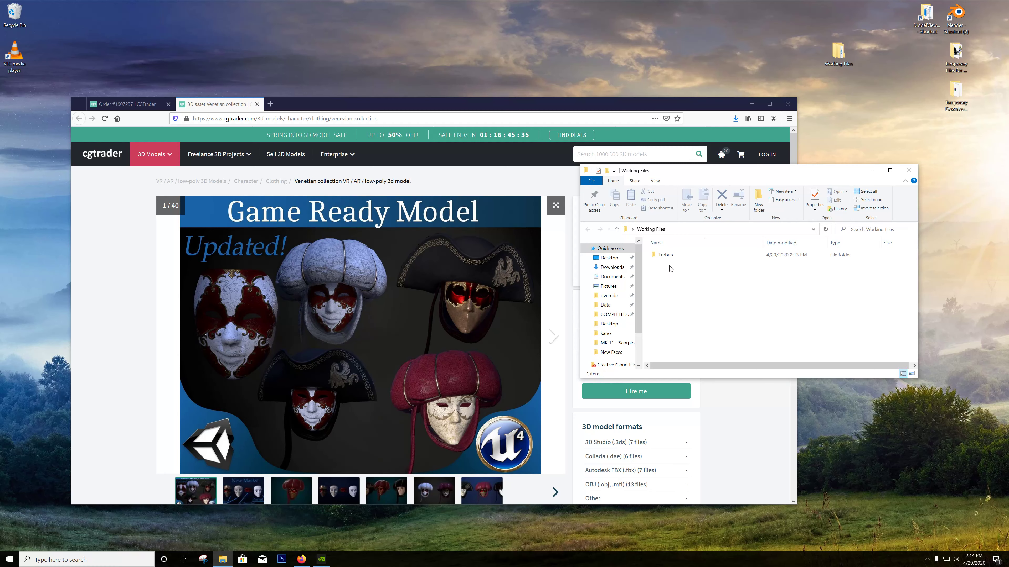
double_click(677, 255)
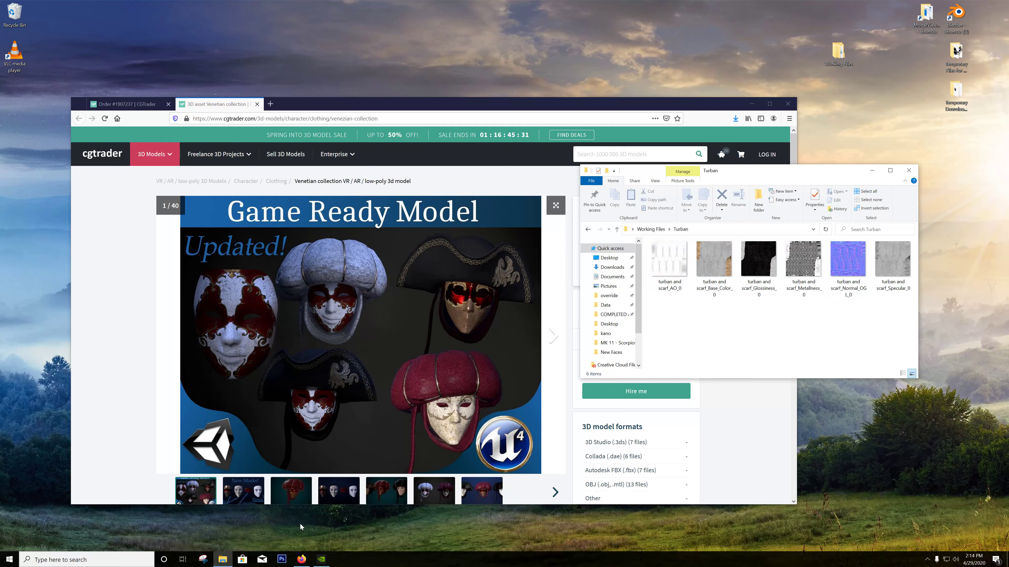
- Switch to Photoshop, move the Actions panel aside, and open the turban and scarf_Base_Color_0 texture from the Turban folder
left_click(281, 561)
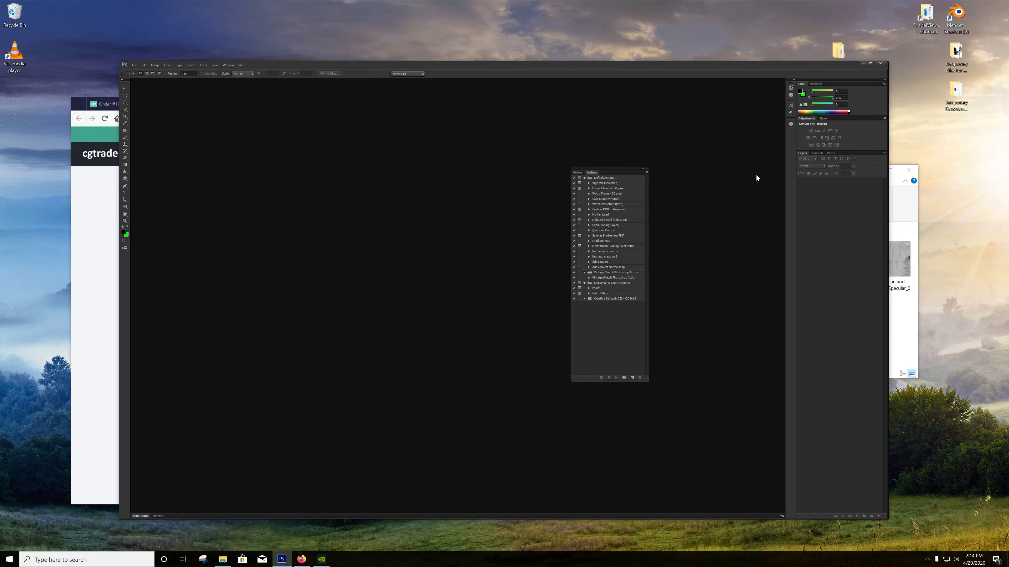
left_click_drag(623, 167, 738, 142)
left_click(903, 202)
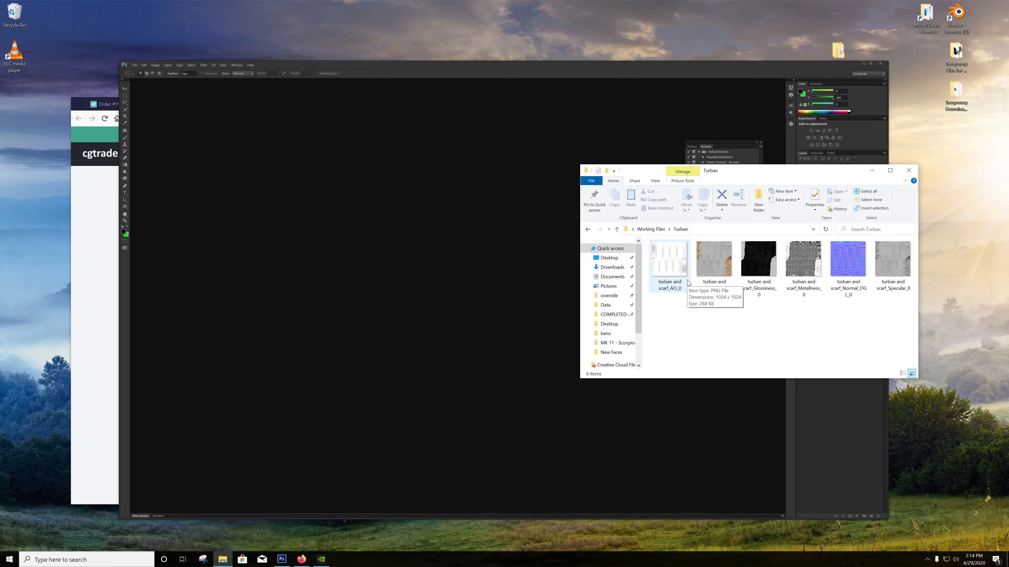
left_click(102, 269)
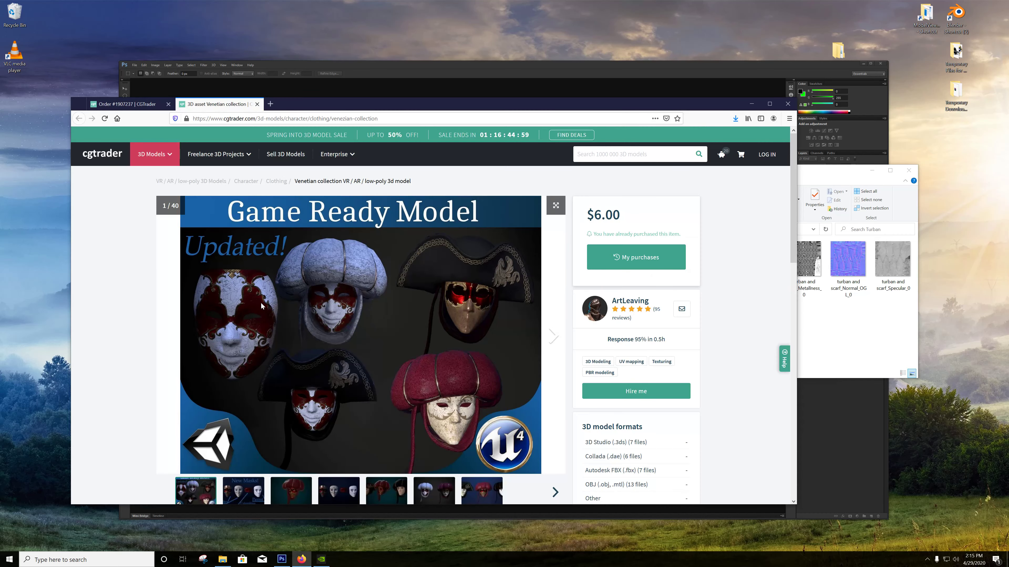
left_click(869, 321)
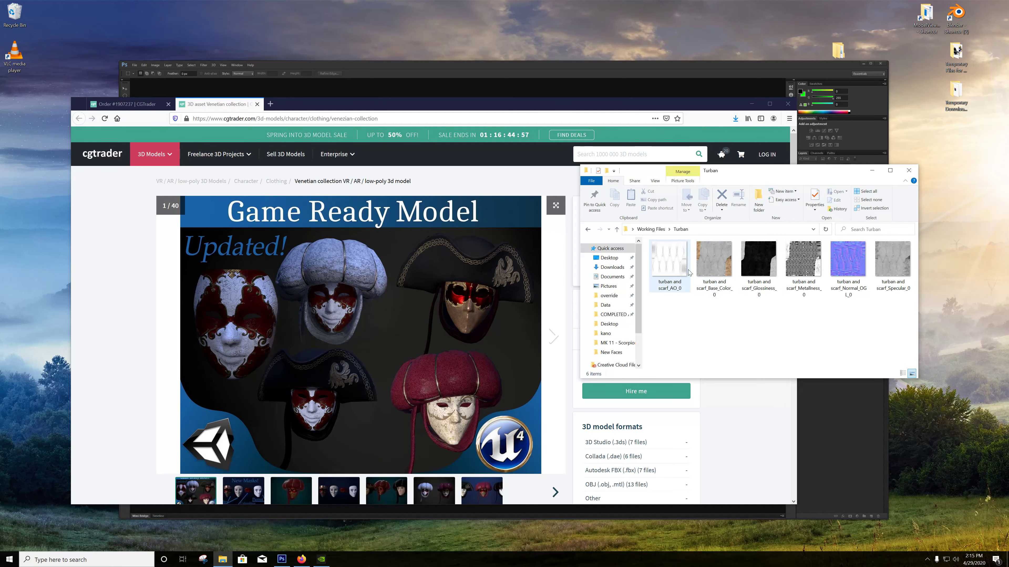
left_click(560, 67)
left_click(899, 317)
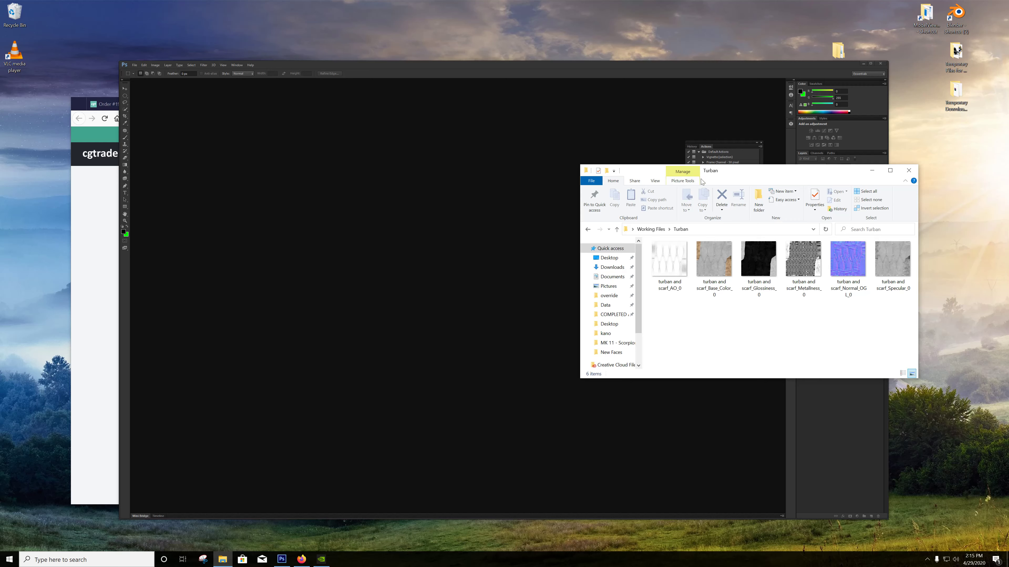
left_click_drag(718, 258, 434, 77)
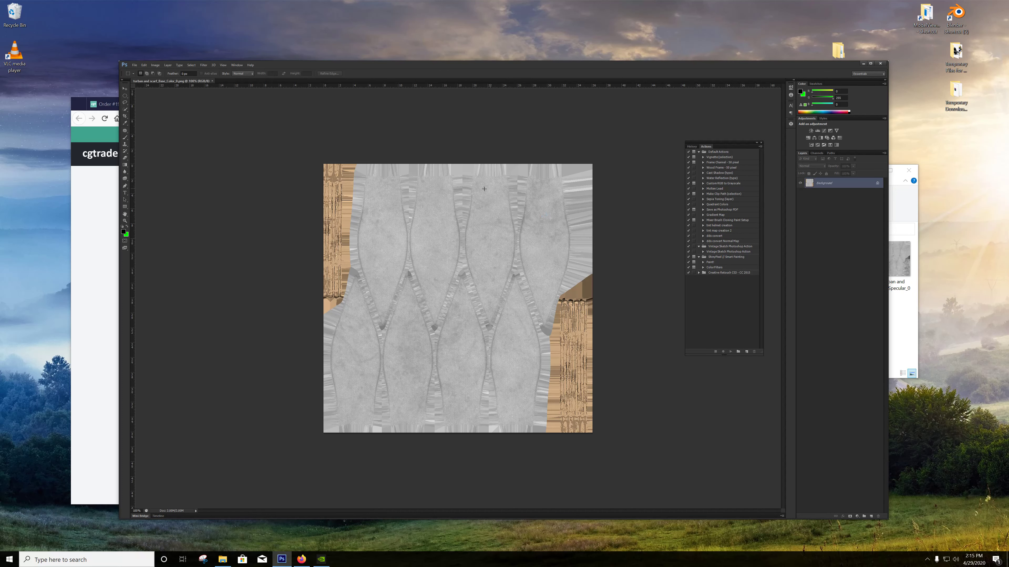
- Place the turban and scarf_Normal_OGL_0 texture as a layer over the base color and rasterize it
left_click(907, 329)
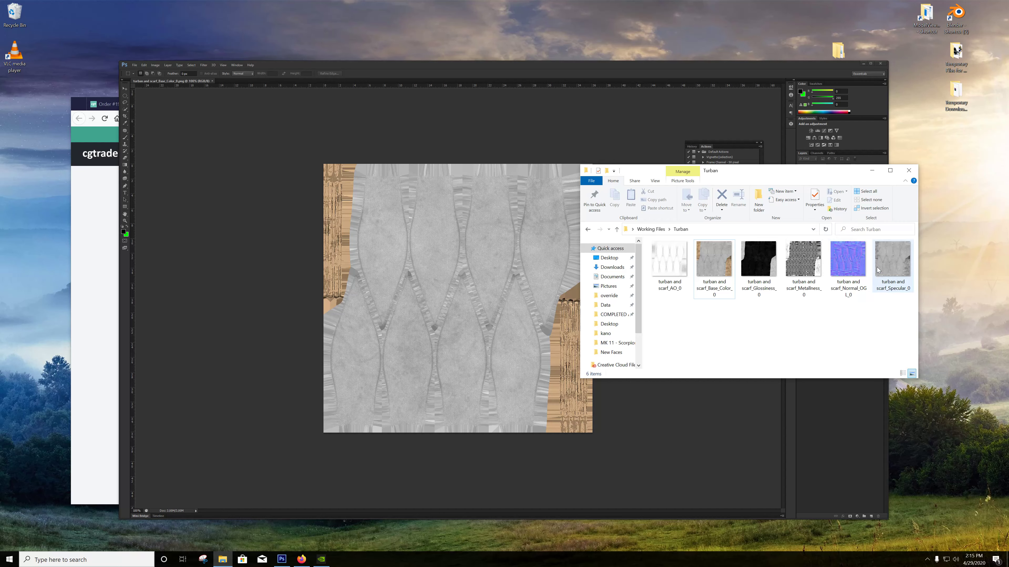
left_click_drag(848, 258, 440, 256)
key("Return")
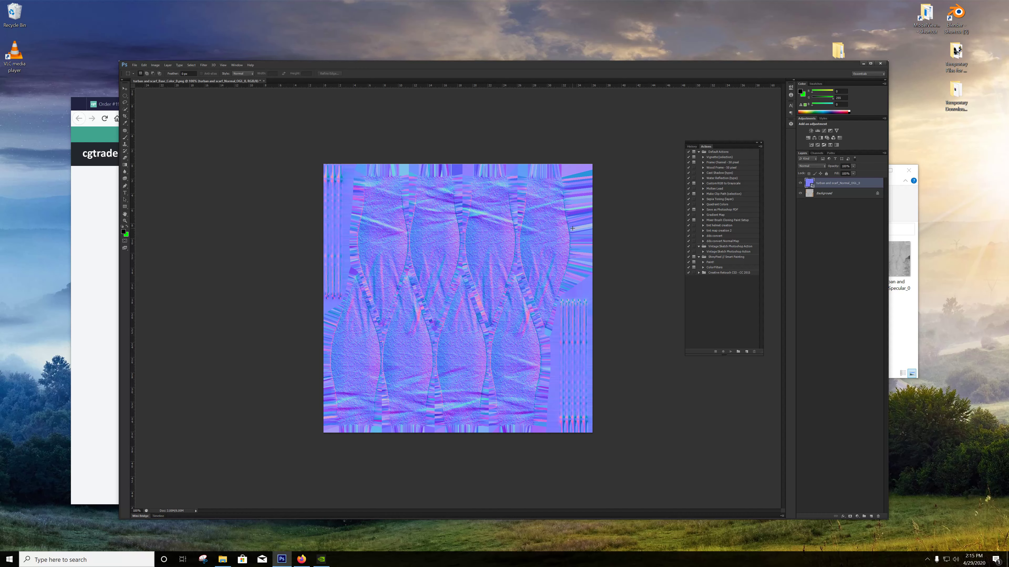
right_click(869, 183)
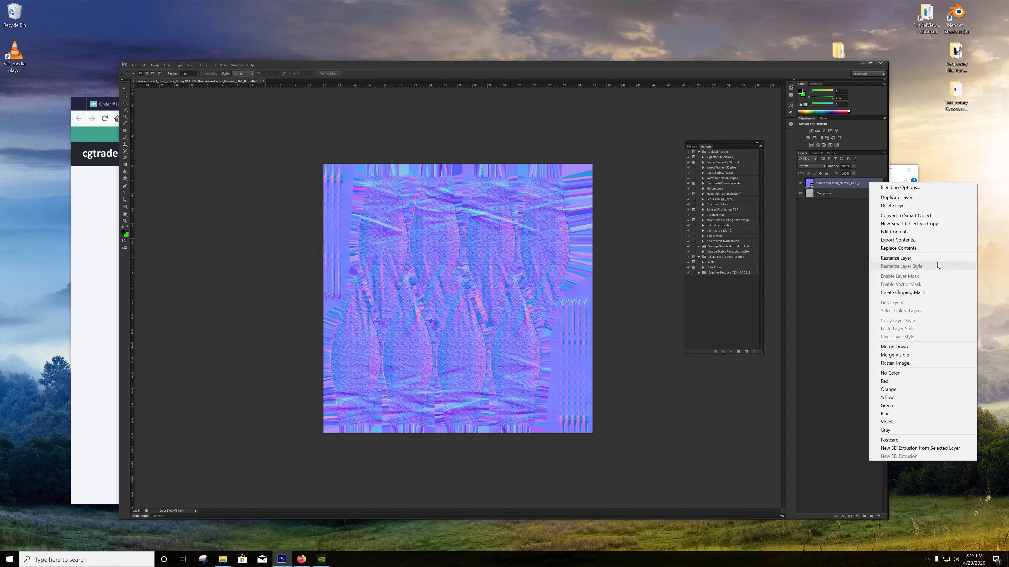
left_click(897, 259)
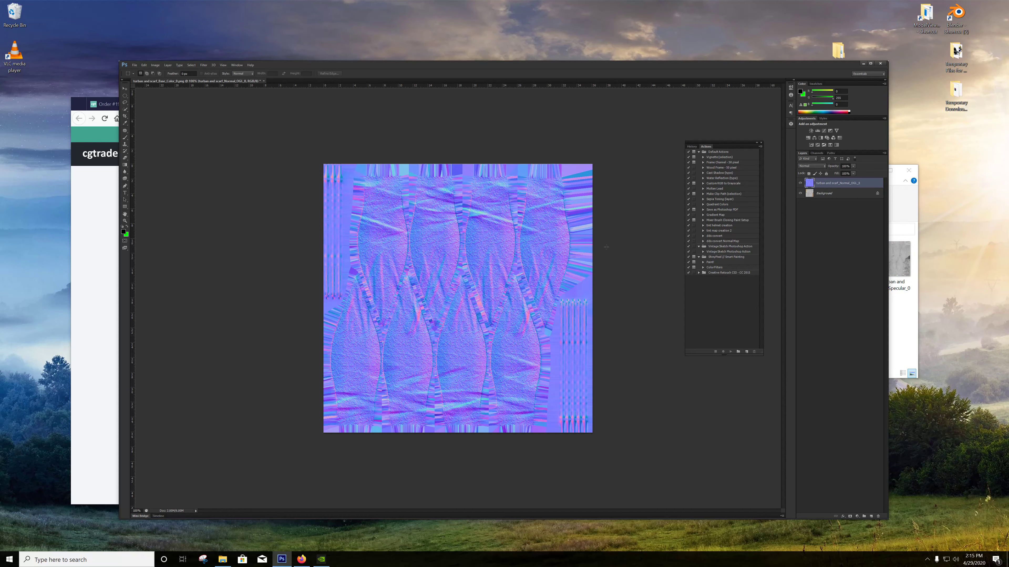
- Move the Photoshop window and Actions panel higher, and desaturate the rasterized normal map layer
left_click_drag(518, 60, 499, 30)
left_click_drag(734, 141, 731, 64)
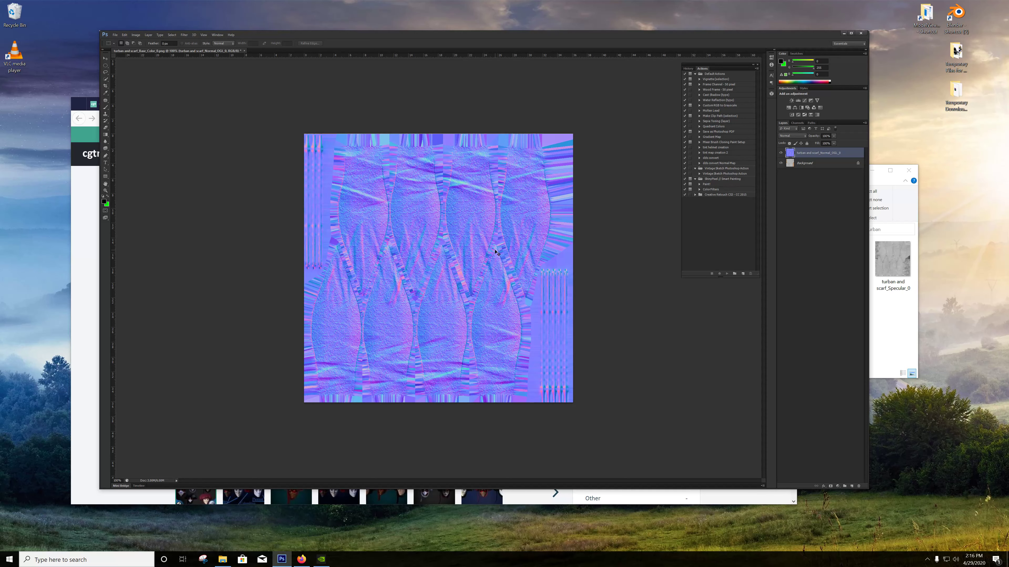
key("ctrl+shift+u")
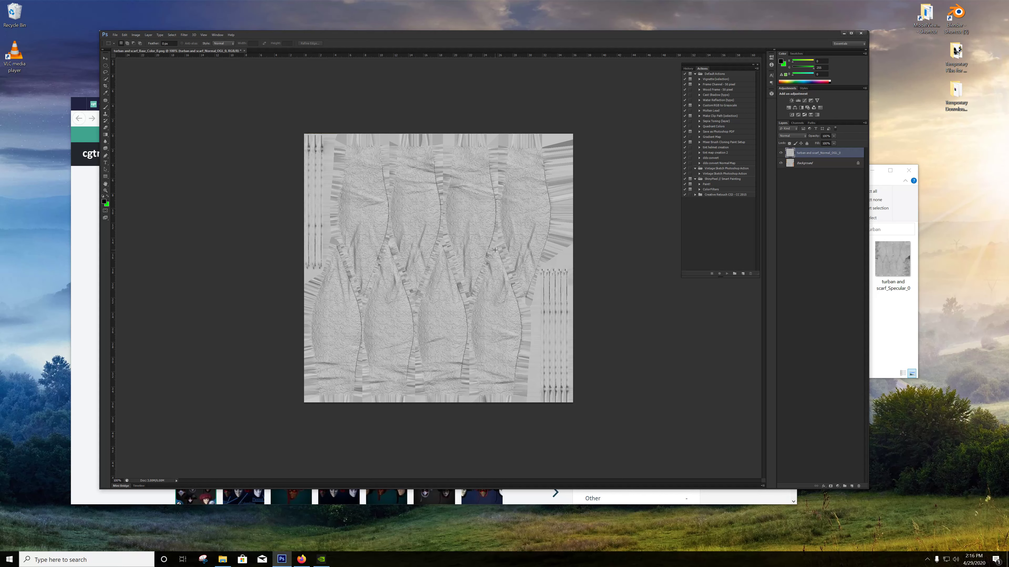
left_click(135, 35)
mouse_move(143, 53)
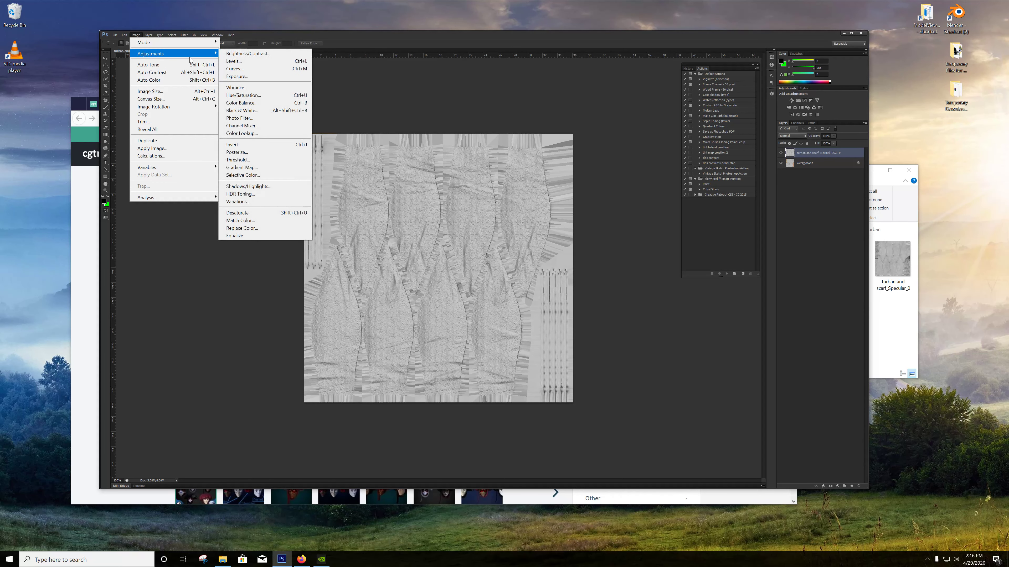
left_click(300, 214)
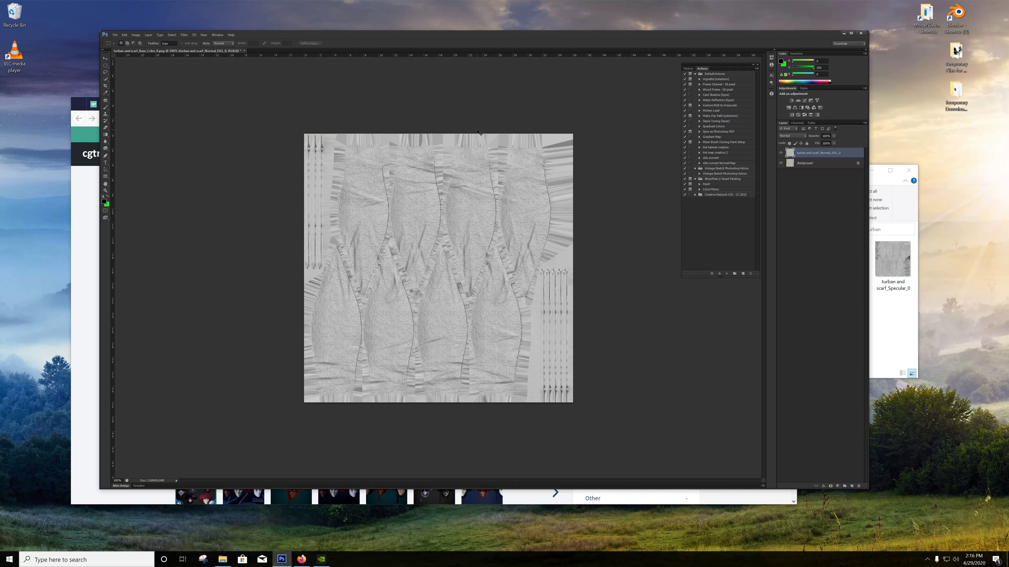
- Apply automatic Levels to the desaturated normal map layer, darken its midtones and lower the white input level to about 236
key("ctrl+l")
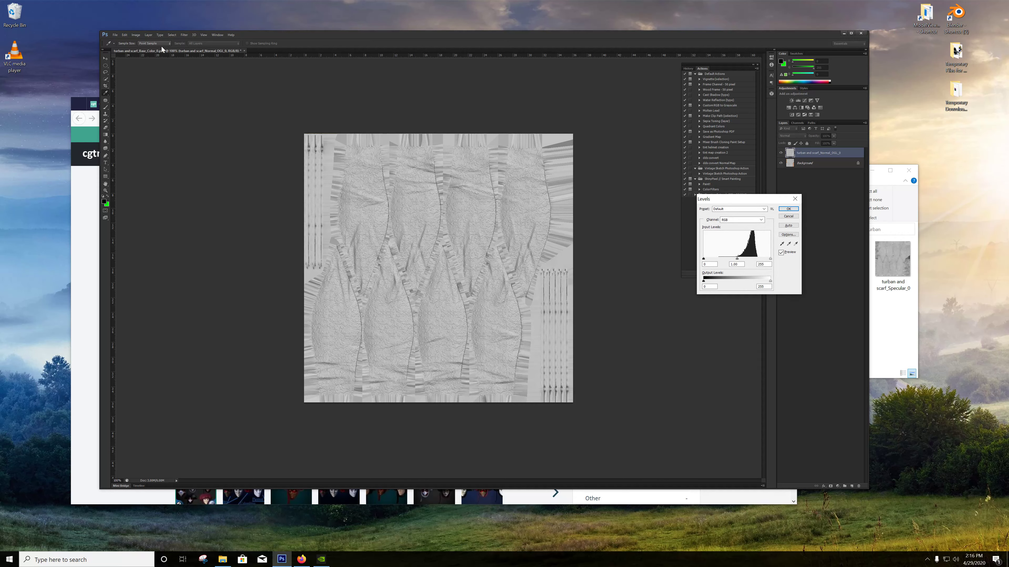
left_click_drag(764, 198, 282, 136)
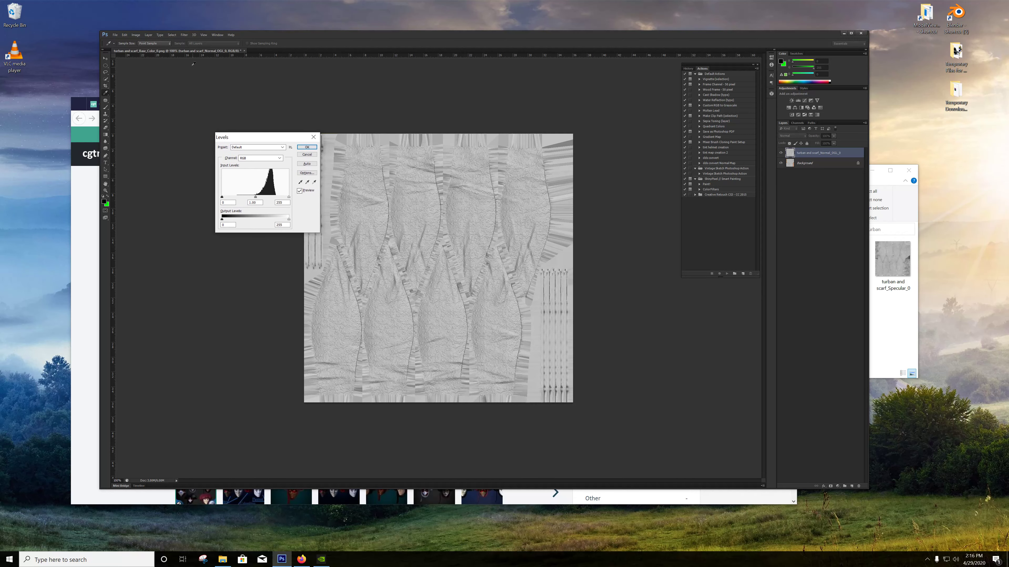
left_click(135, 37)
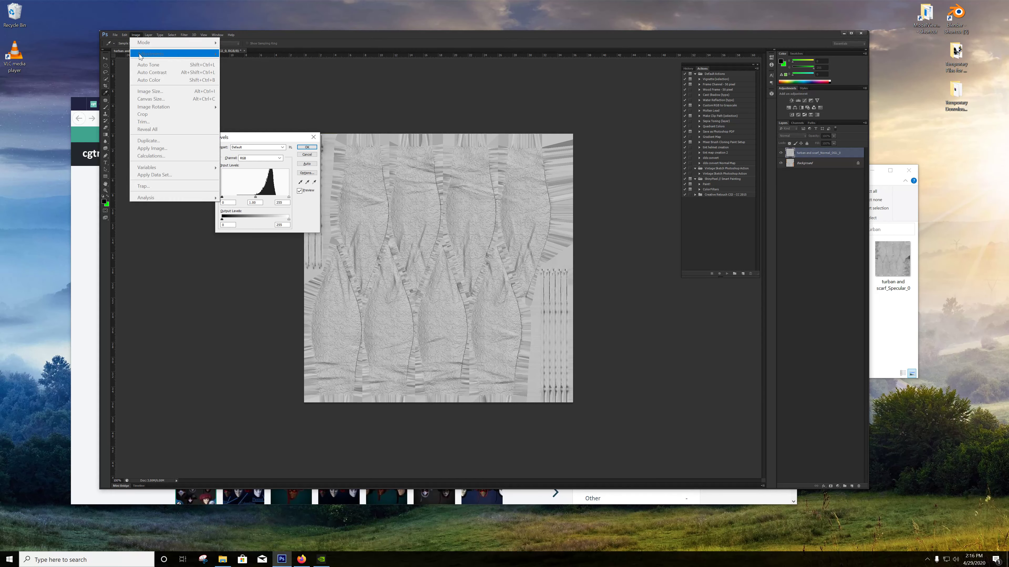
key("Escape")
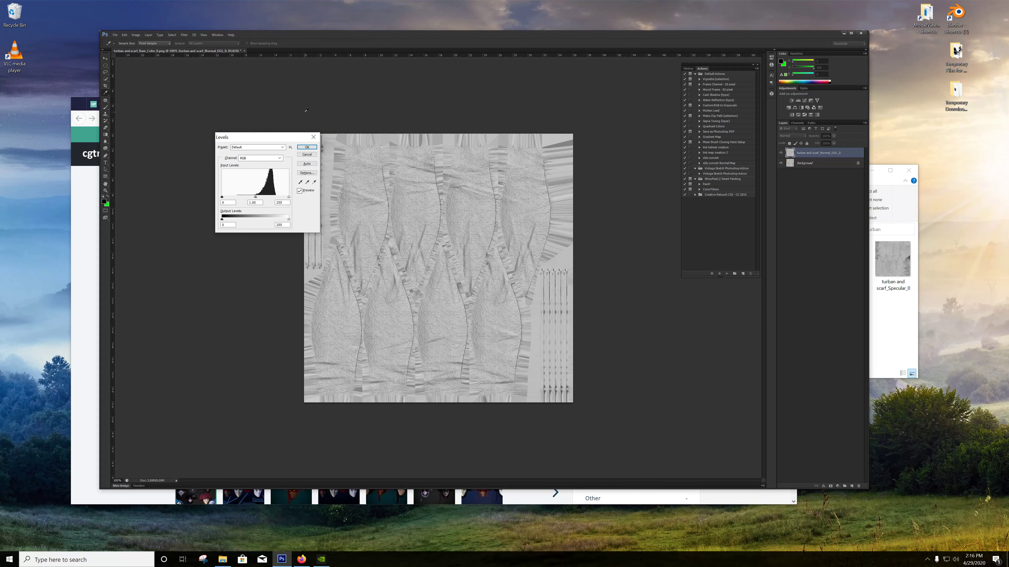
left_click(307, 163)
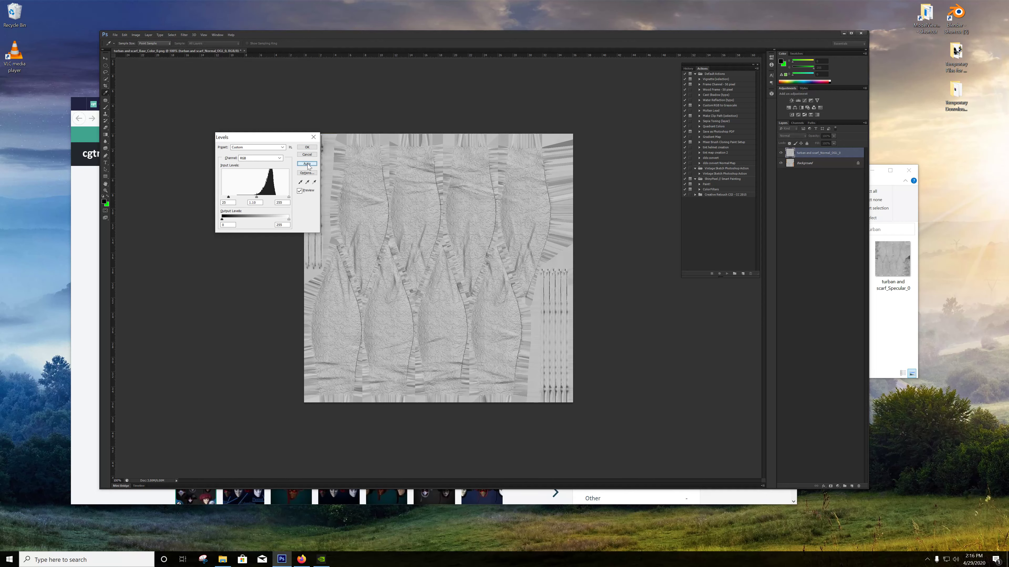
left_click_drag(258, 199, 272, 198)
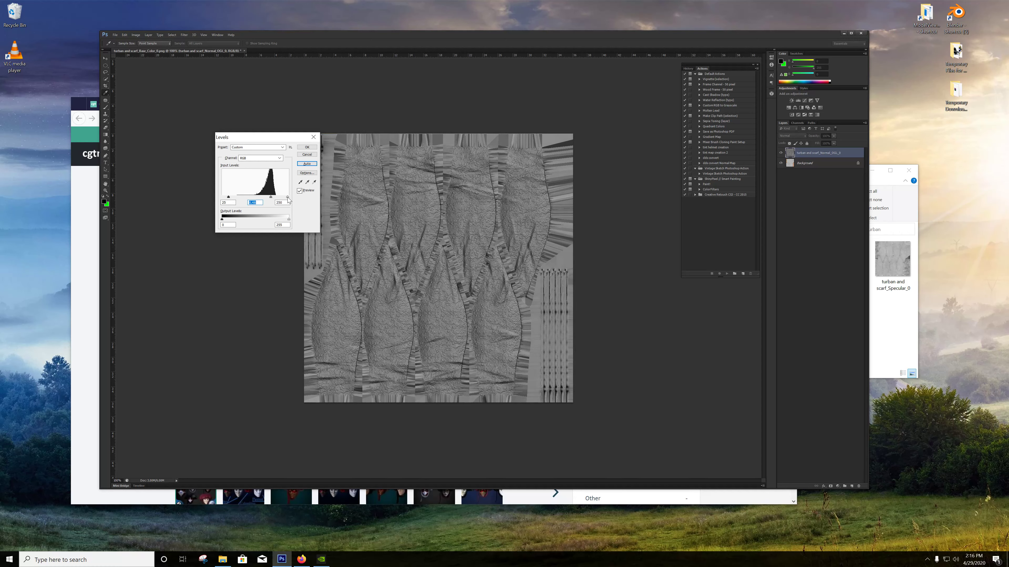
left_click_drag(289, 197, 269, 200)
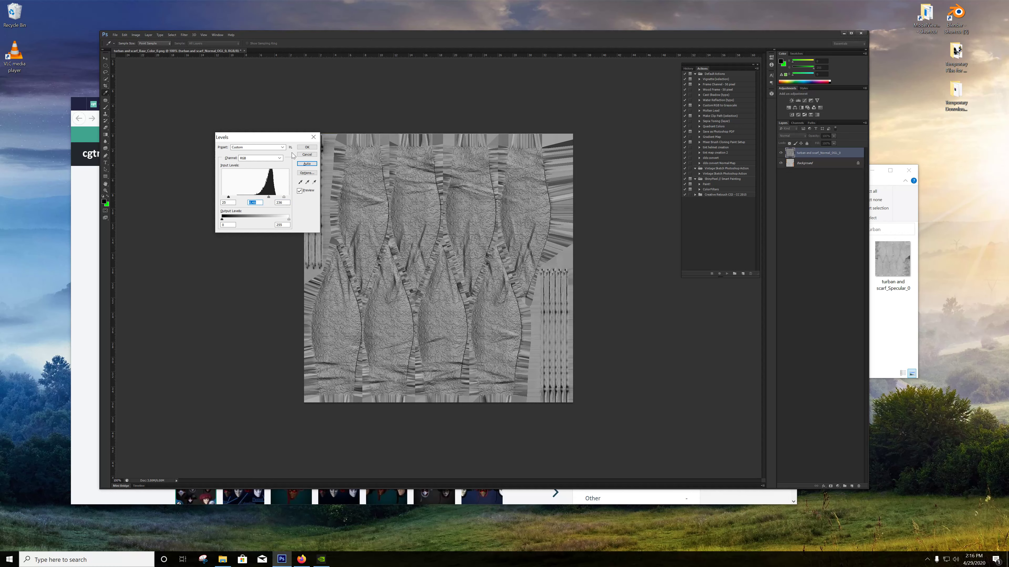
left_click(307, 147)
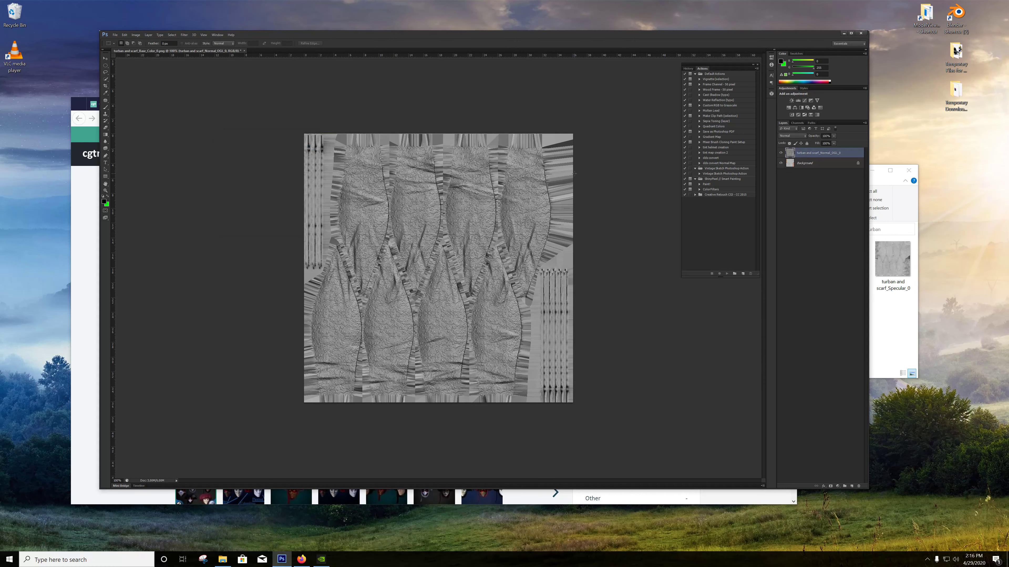
- Set the normal map layer's blend mode to Overlay, comparing it with Multiply, Darken and Soft Light
left_click(788, 136)
left_click(788, 223)
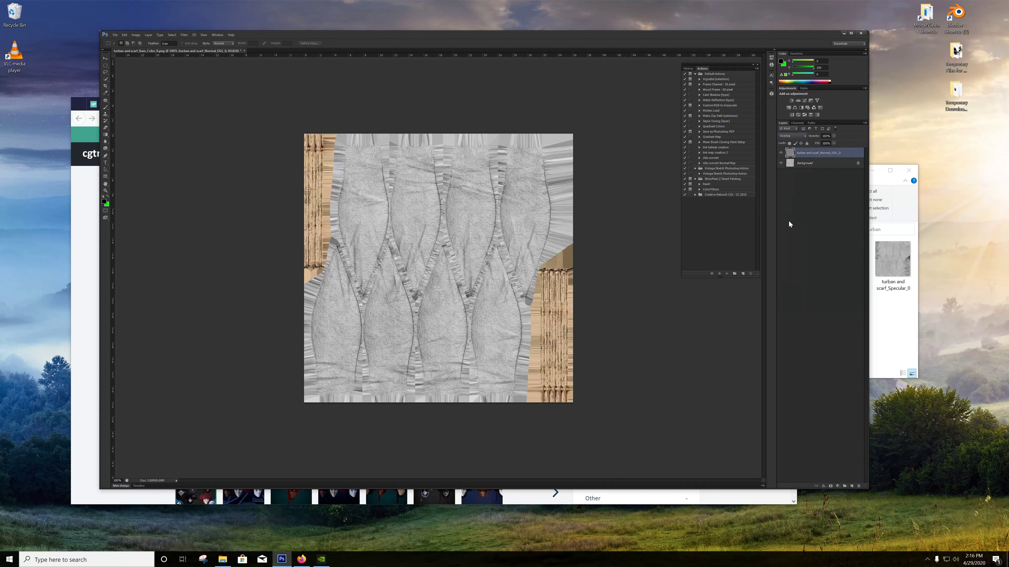
left_click(797, 135)
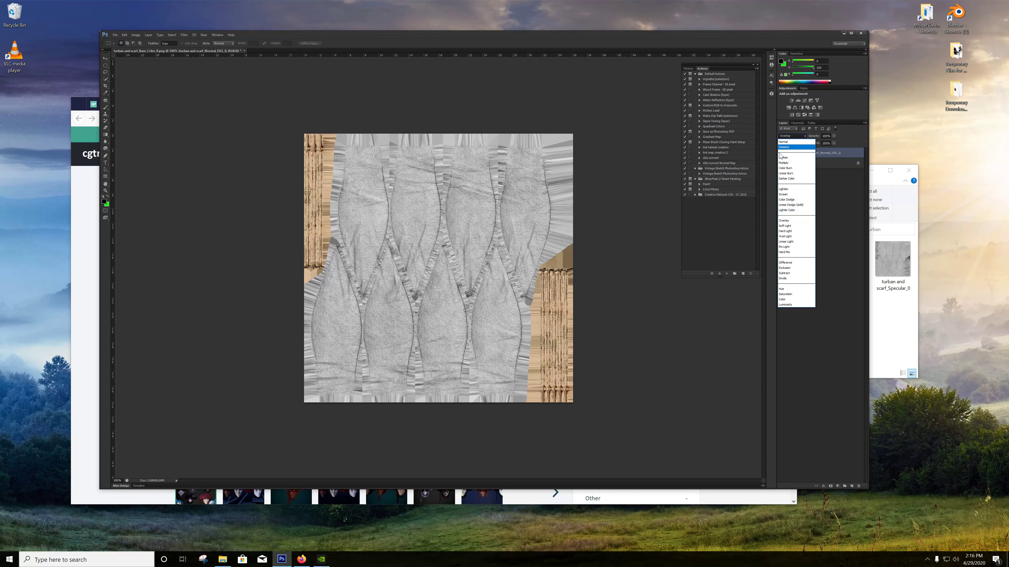
left_click(790, 164)
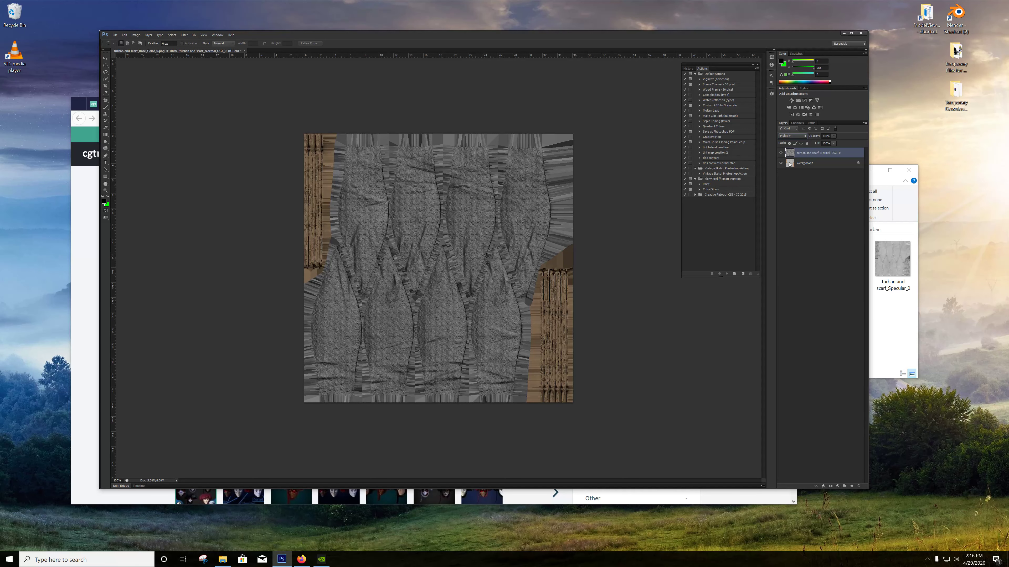
left_click(798, 135)
left_click(792, 159)
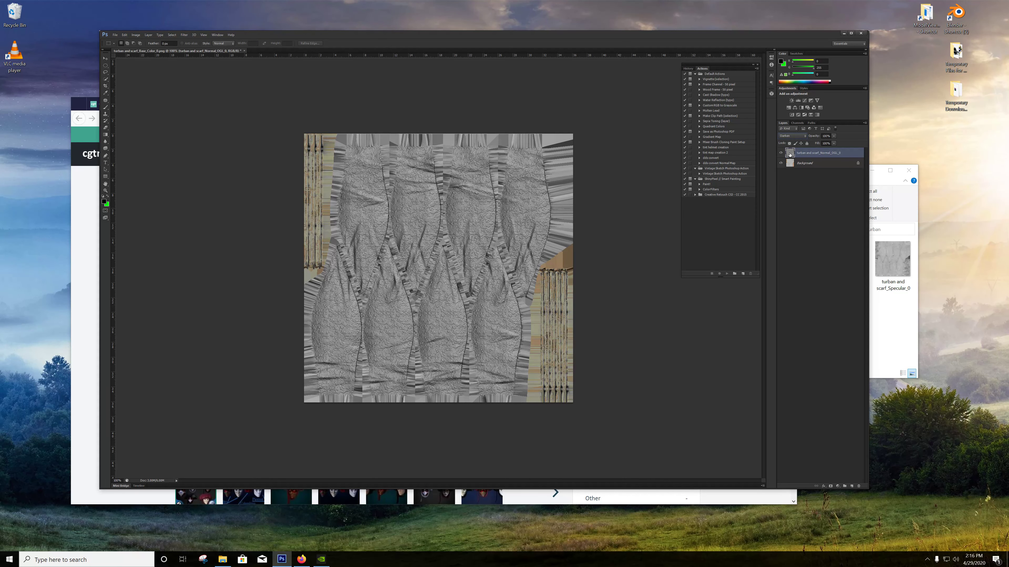
left_click(794, 134)
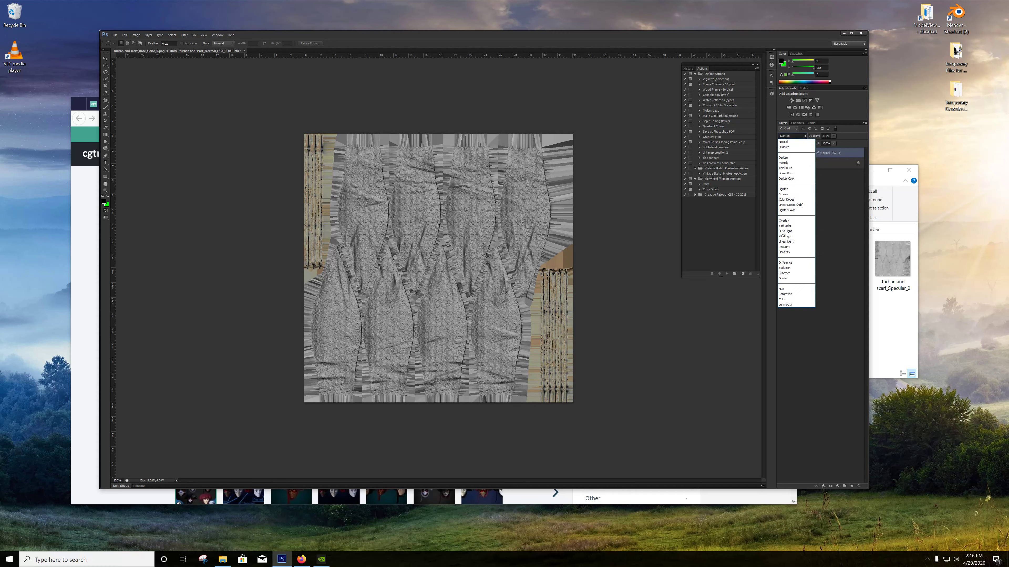
left_click(794, 223)
left_click(792, 136)
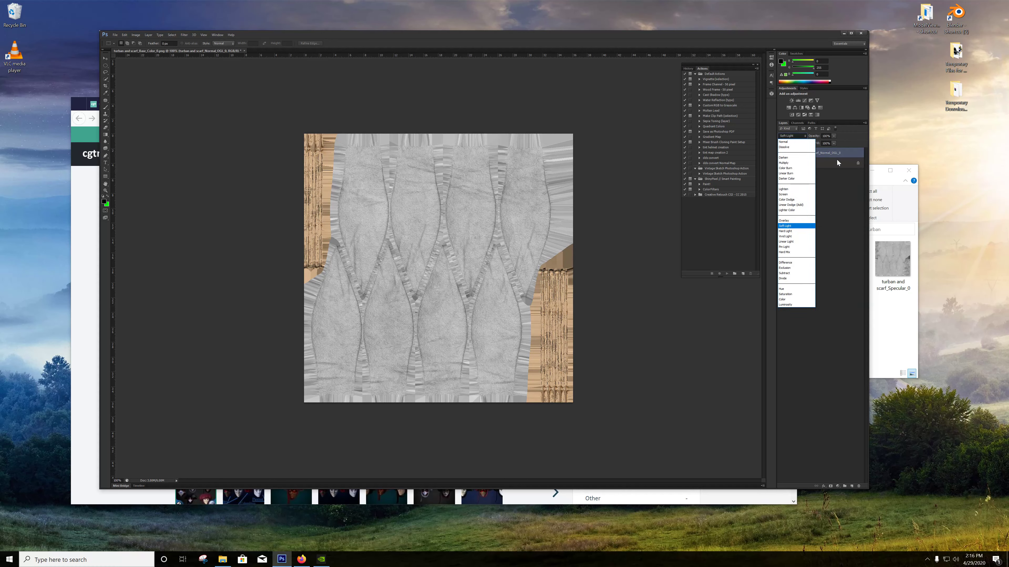
left_click(791, 220)
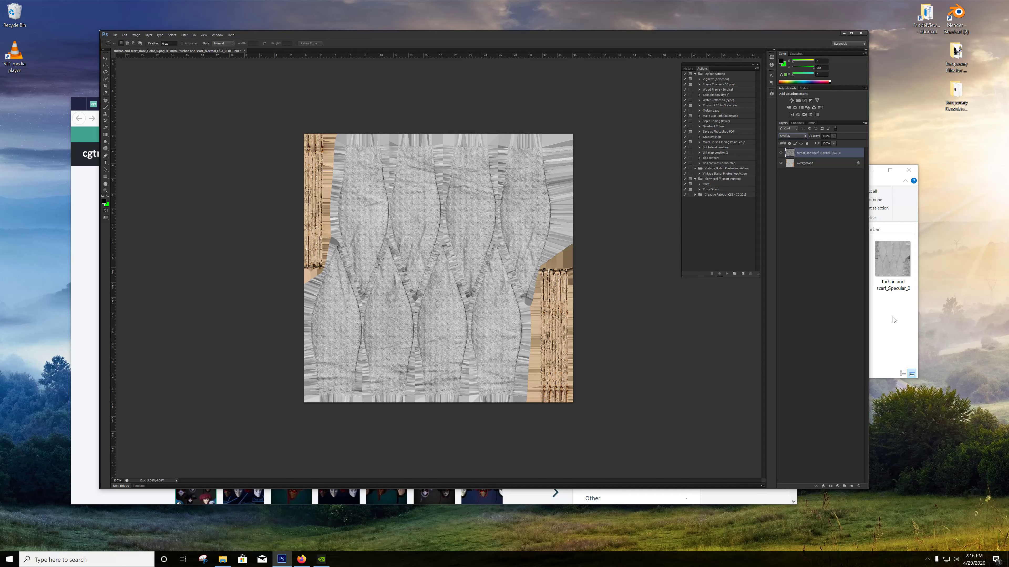
- Merge both layers and save the result in the Turban folder as bgturbantut_d in D3D/DDS format
left_click(806, 161, "shift")
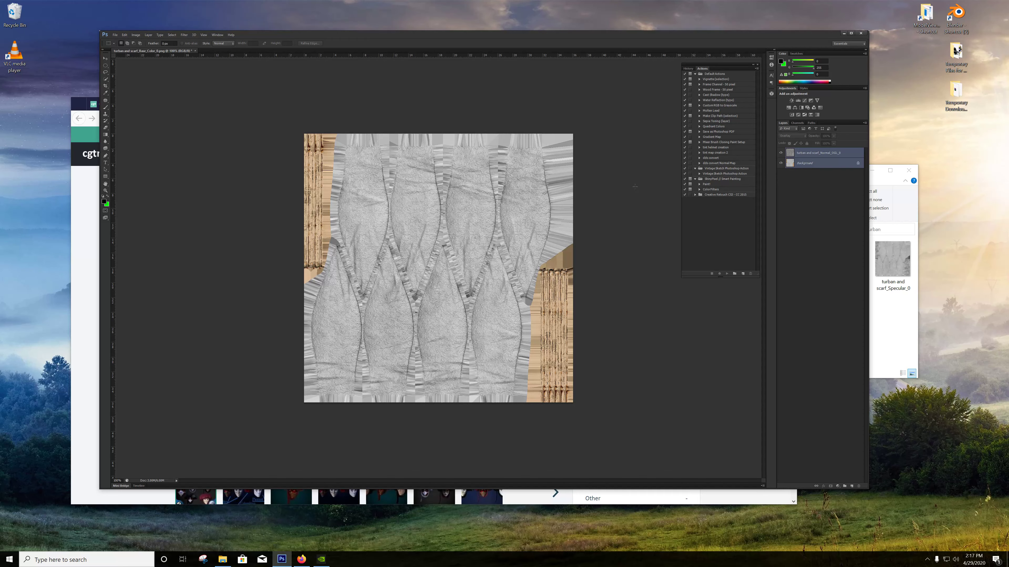
key("ctrl+e")
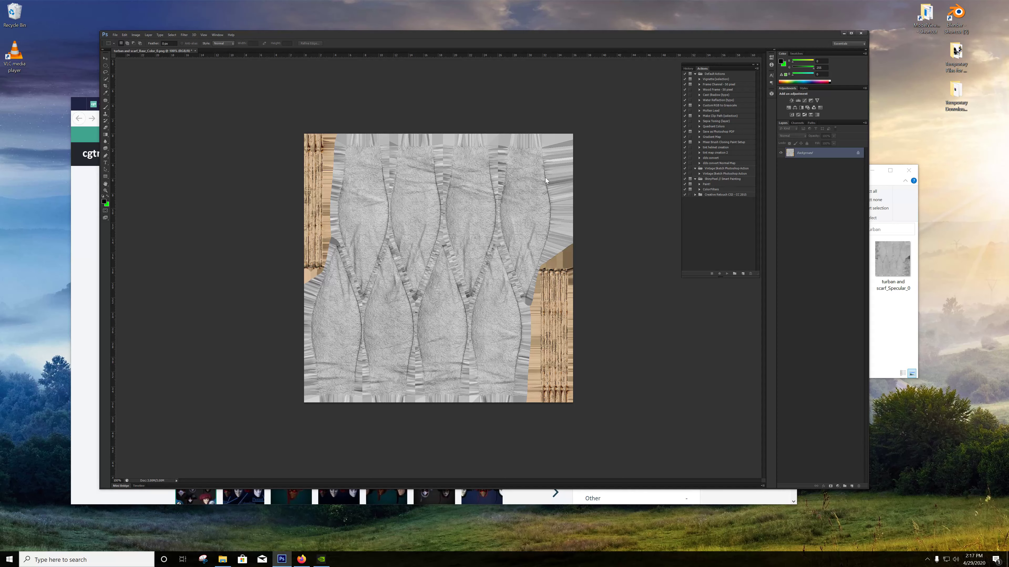
key("ctrl+shift+s")
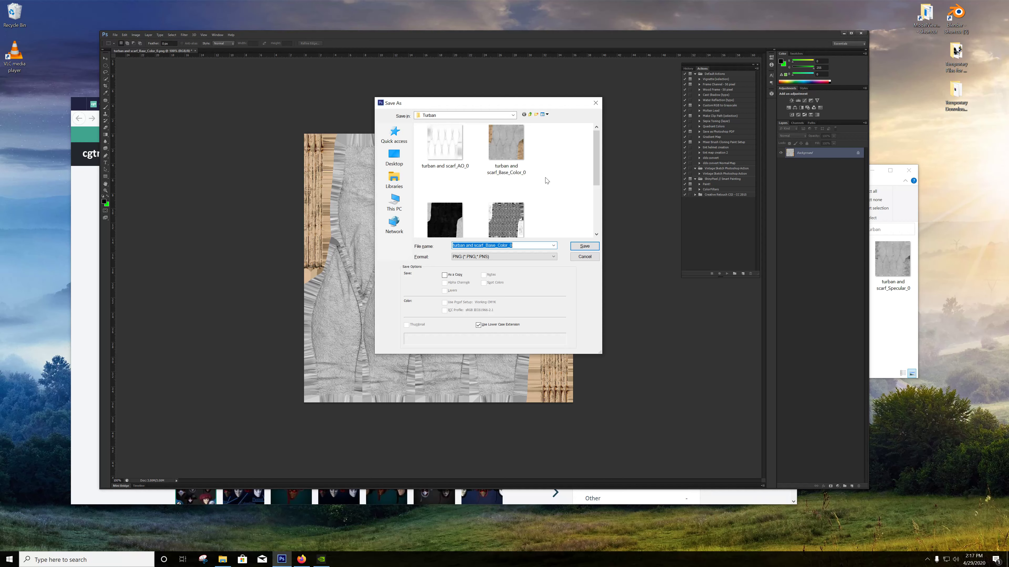
left_click(511, 258)
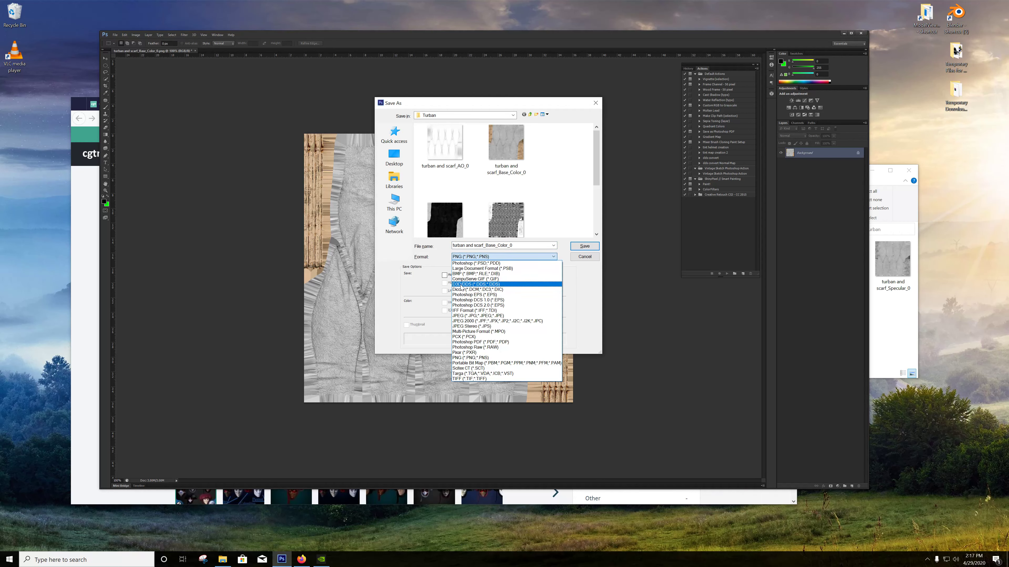
left_click(470, 285)
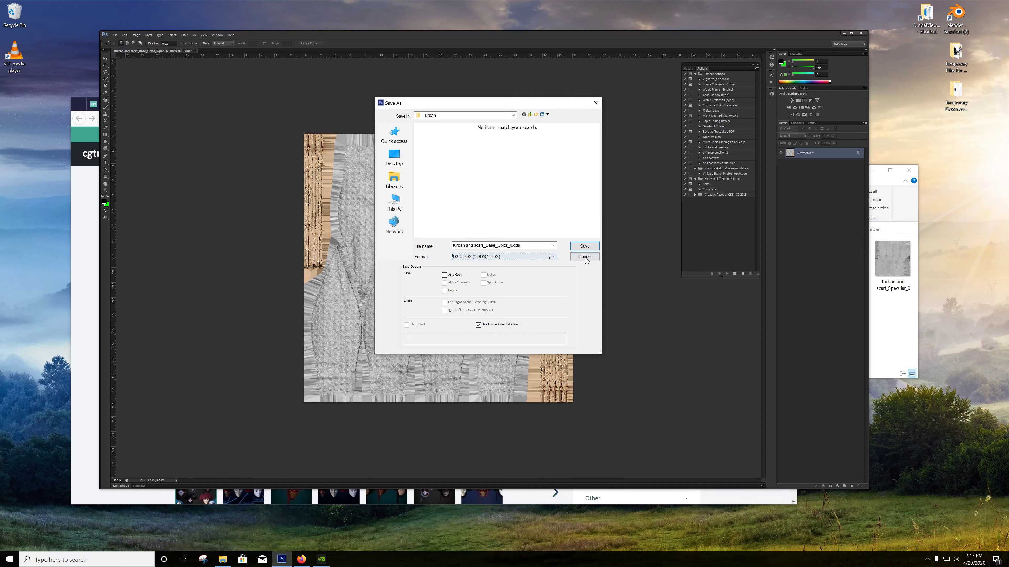
left_click(486, 245)
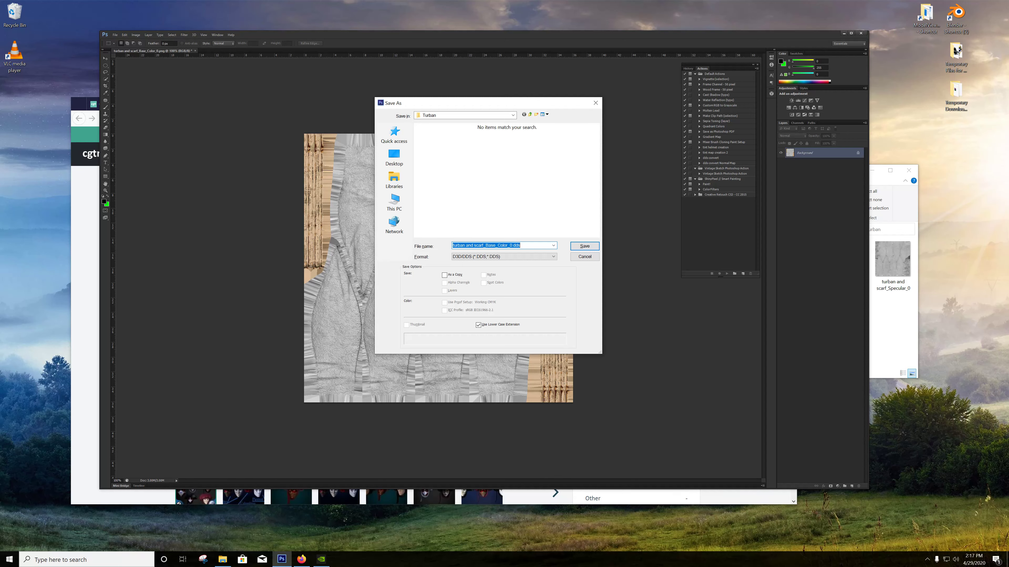
type("bgturbantut_d")
left_click(579, 245)
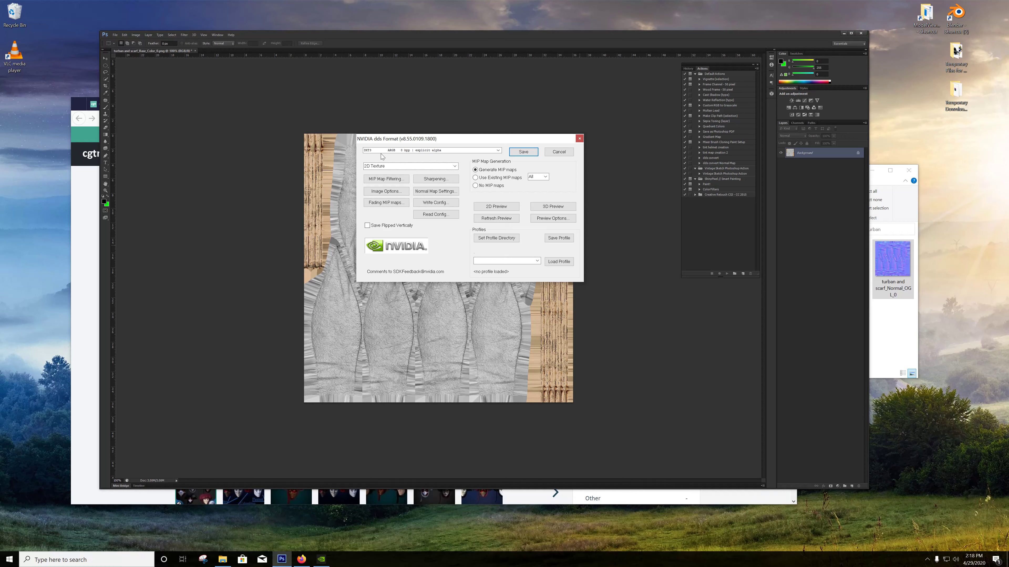
- Save the DDS texture with DXT3 ARGB 8 bpp explicit alpha compression
left_click(497, 150)
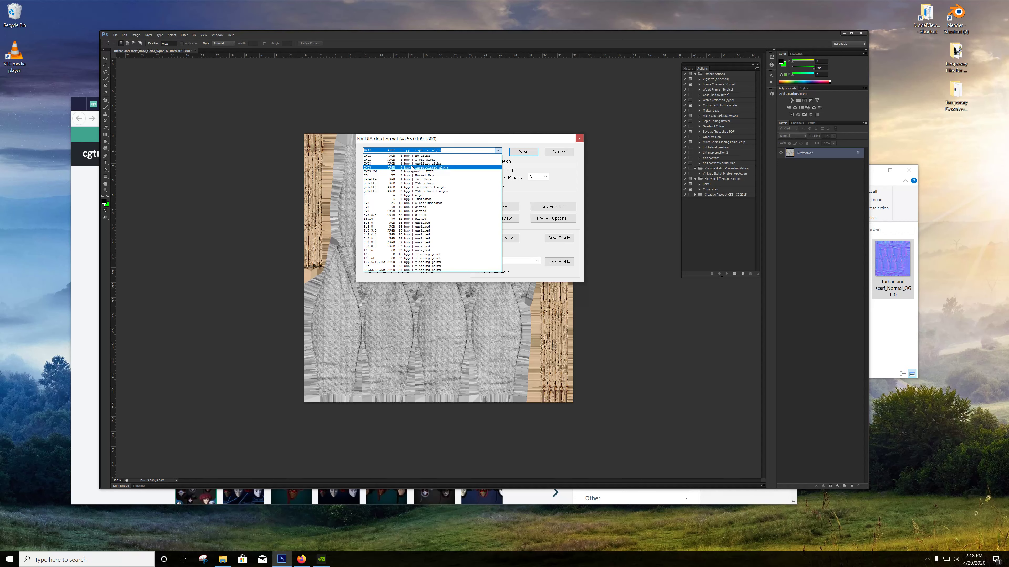
left_click(380, 164)
left_click(523, 153)
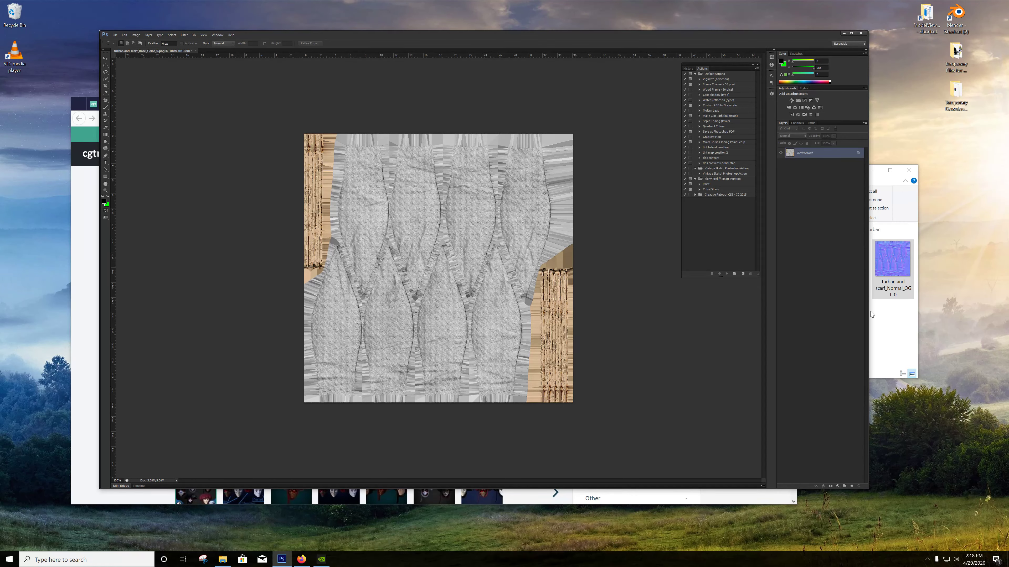
- Check the saved bgturbantut_d file in the Turban folder and open turban and scarf_Normal_OGL_0 in Photoshop as a separate document
left_click(910, 336)
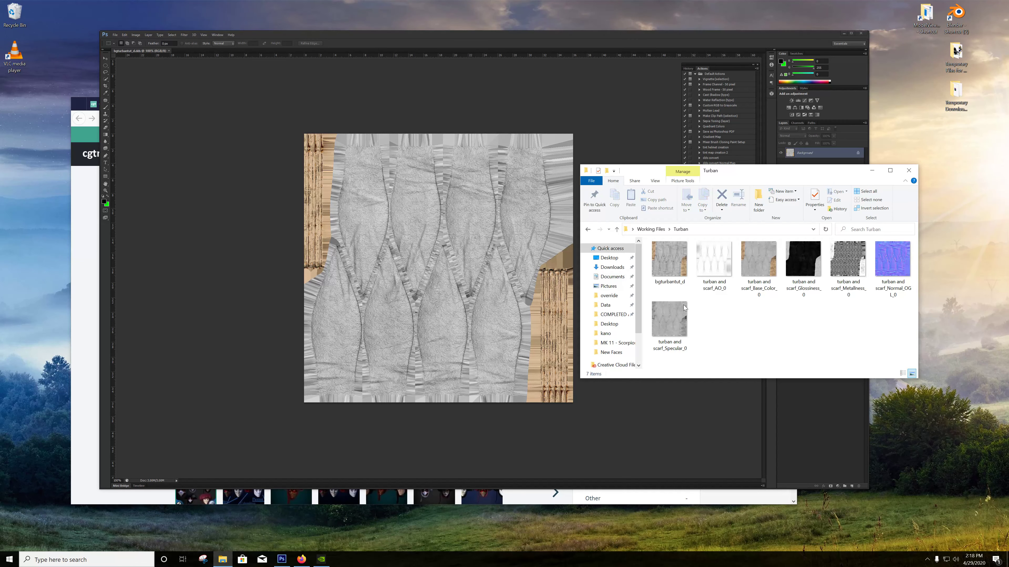
left_click(681, 259)
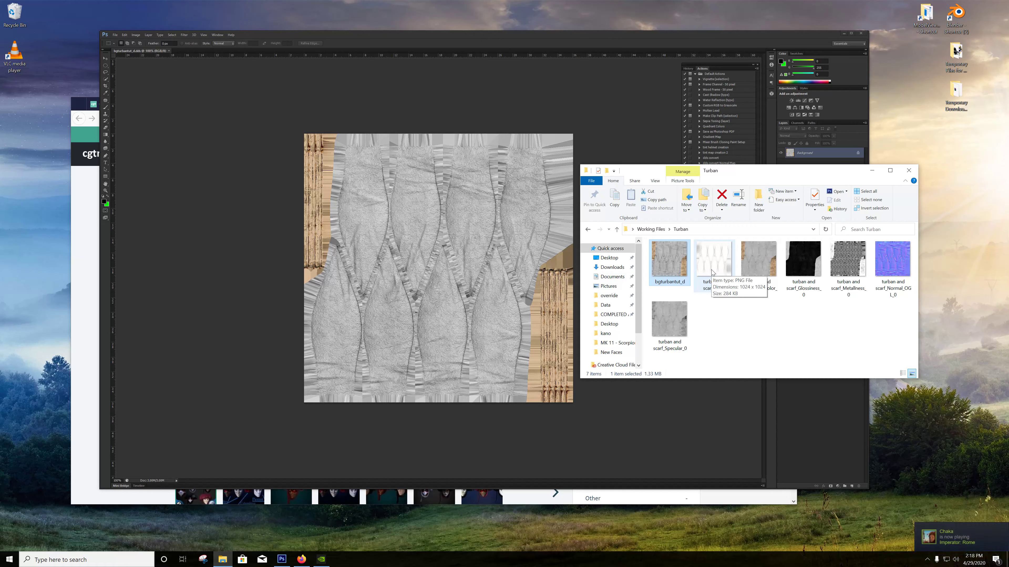
left_click(795, 324)
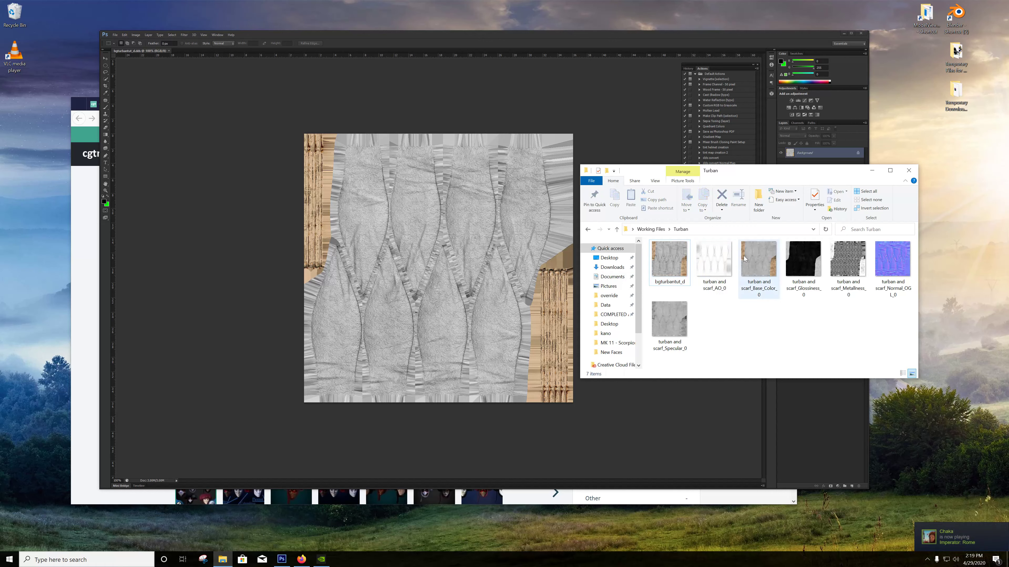
left_click_drag(887, 271, 461, 40)
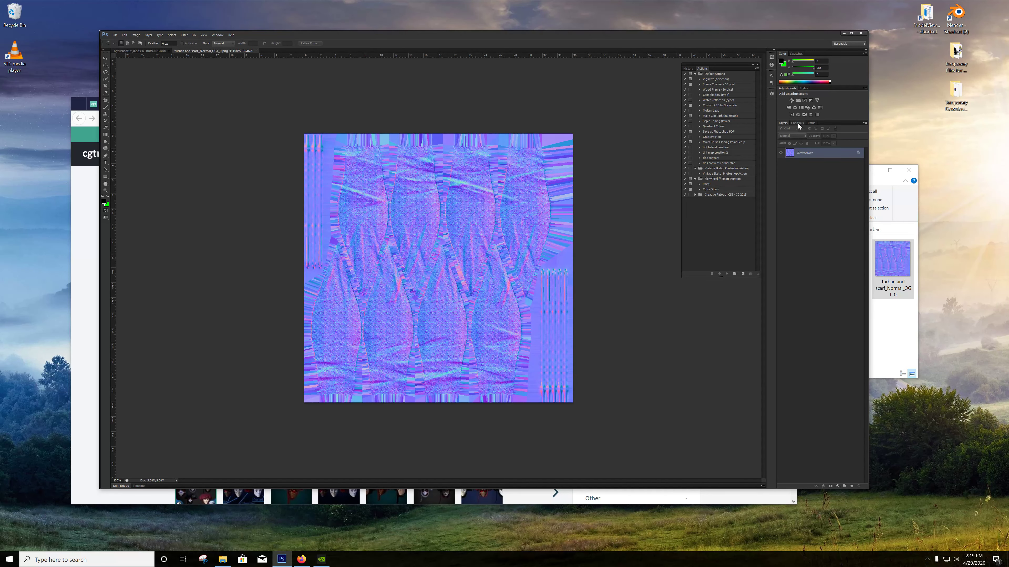
- Add an alpha channel to the normal map and compare it with the RGB composite
left_click(797, 123)
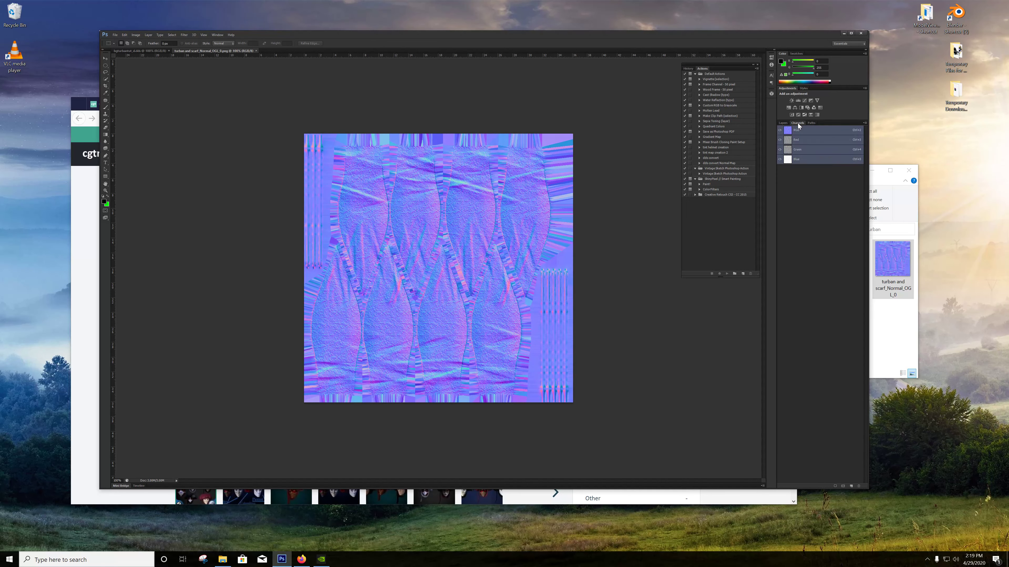
left_click(851, 486)
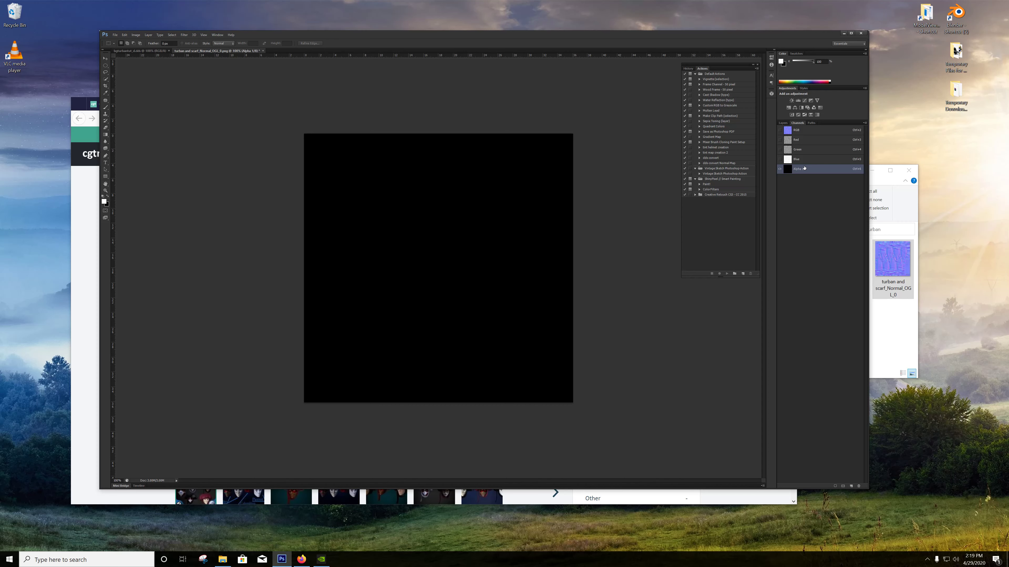
left_click(816, 133)
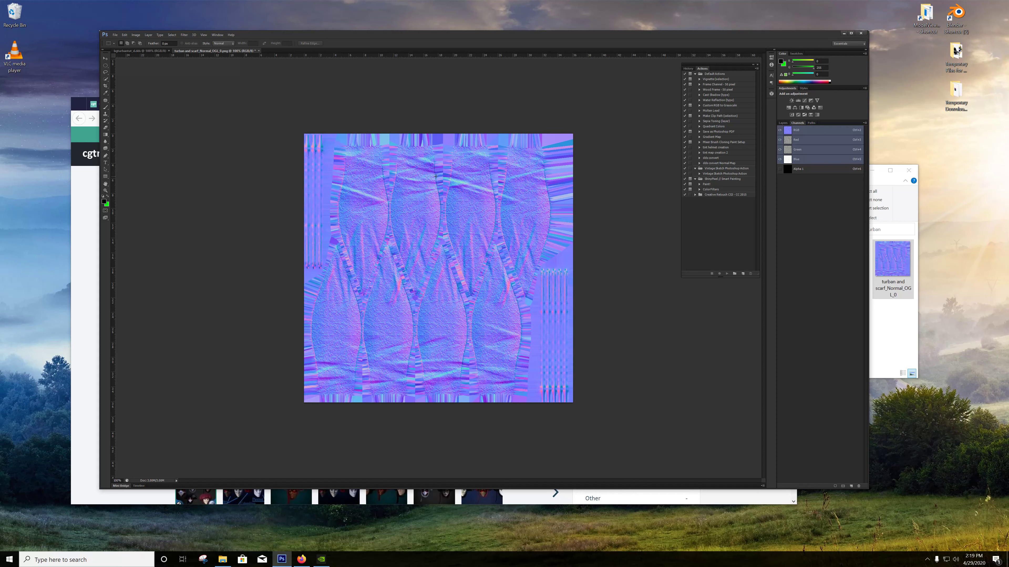
left_click(811, 170)
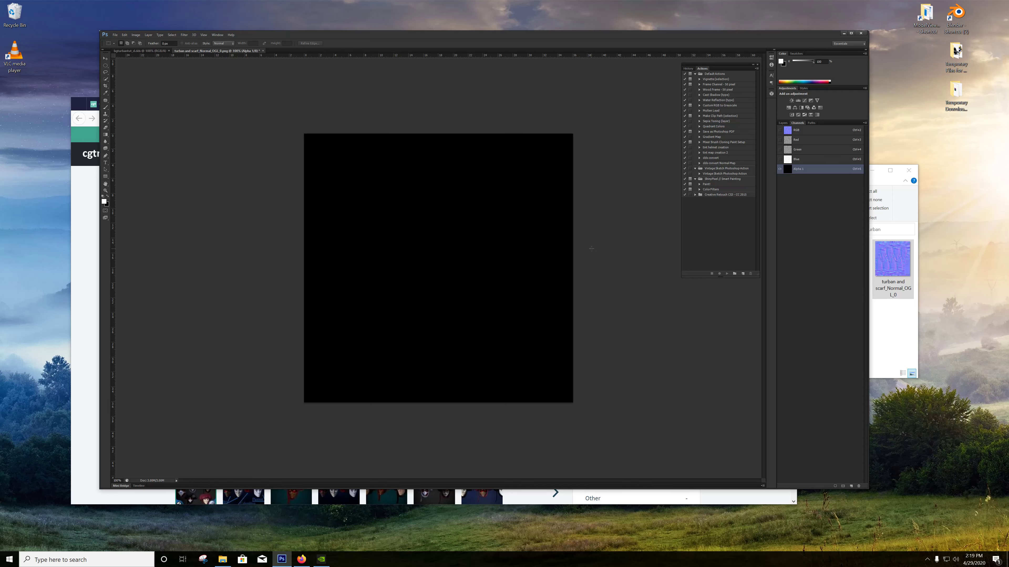
left_click(796, 130)
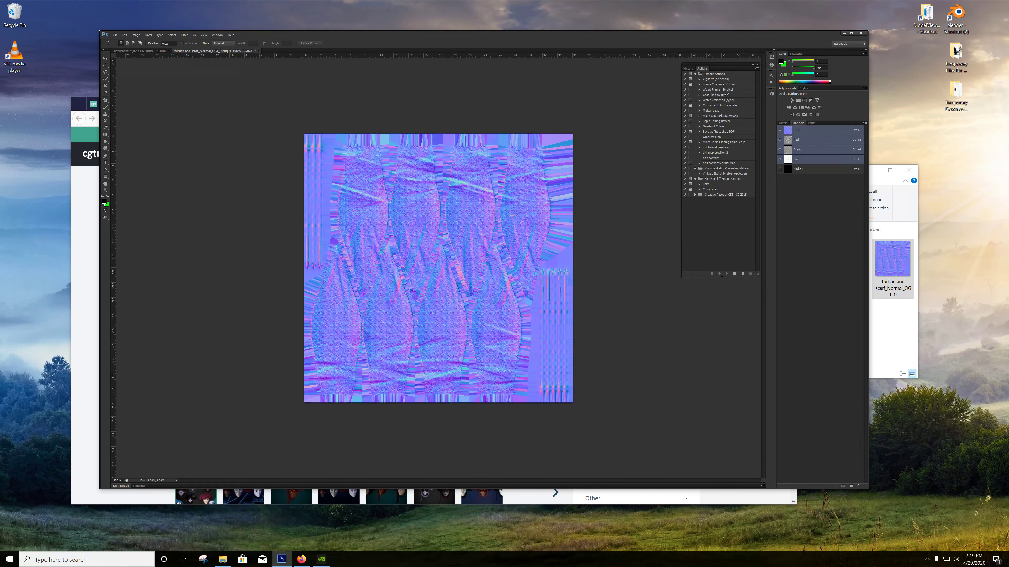
- Select the normal map's alpha channel and open turban and scarf_Glossiness_0 from the Turban folder in Photoshop as a separate document
left_click(818, 169)
left_click(880, 347)
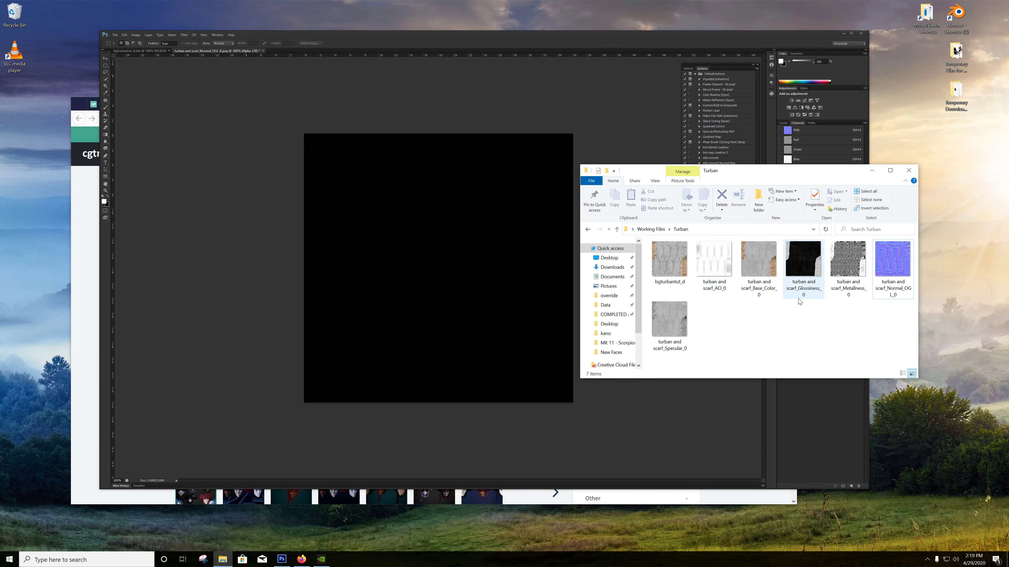
left_click_drag(803, 259, 477, 38)
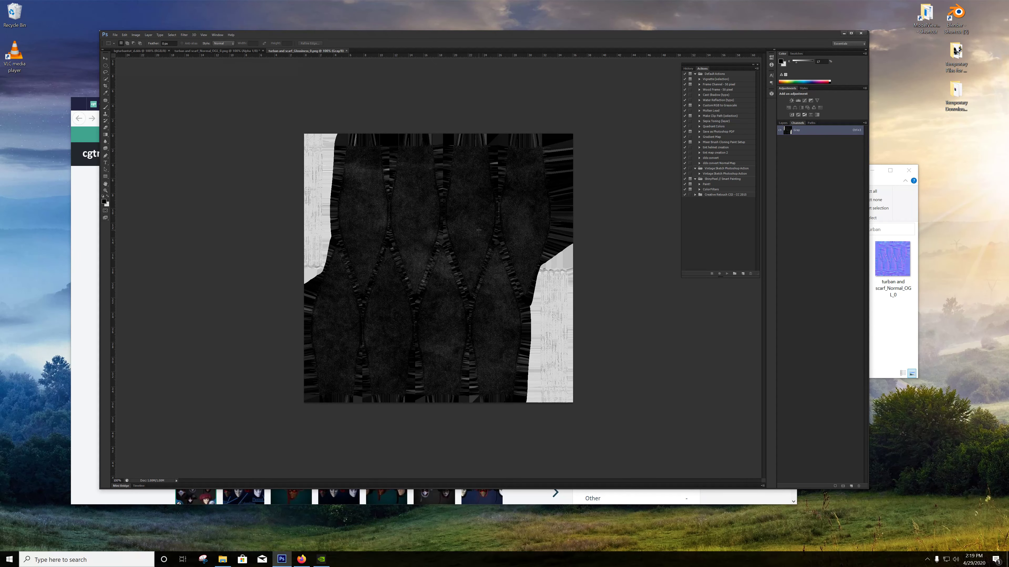
- Select the entire glossiness texture and copy it
key("ctrl+plus")
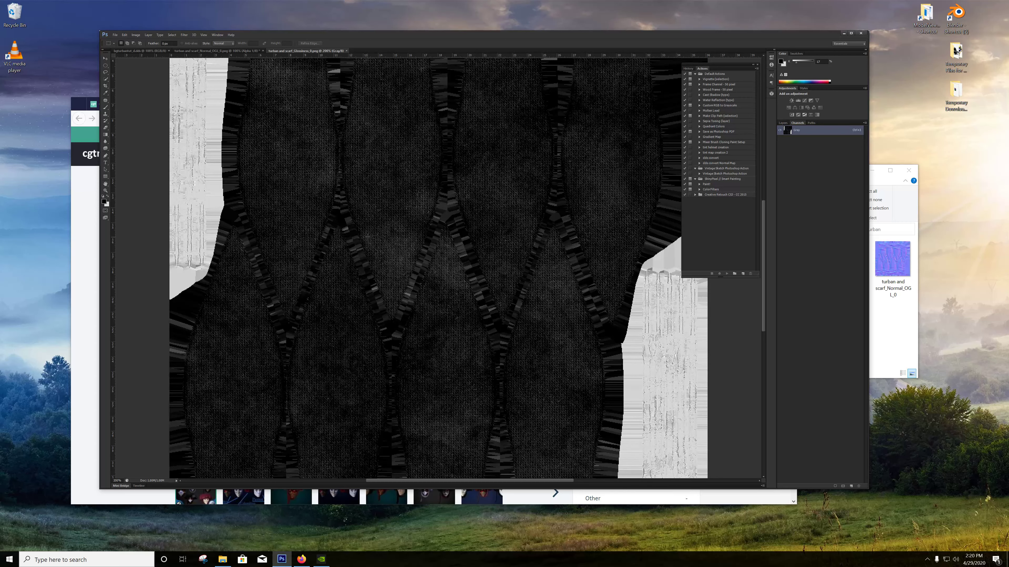
key("ctrl+a")
left_click(176, 37)
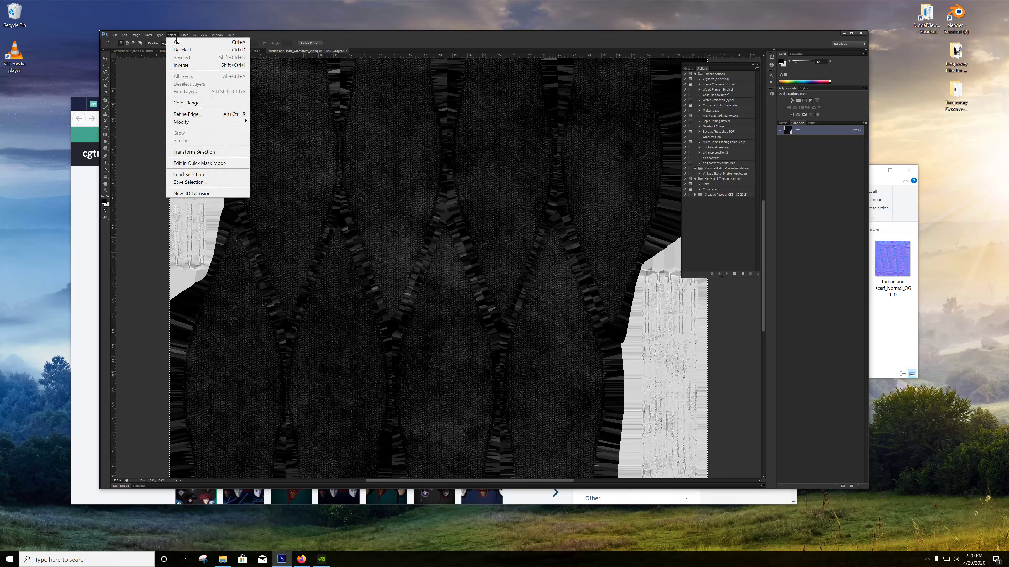
left_click(189, 42)
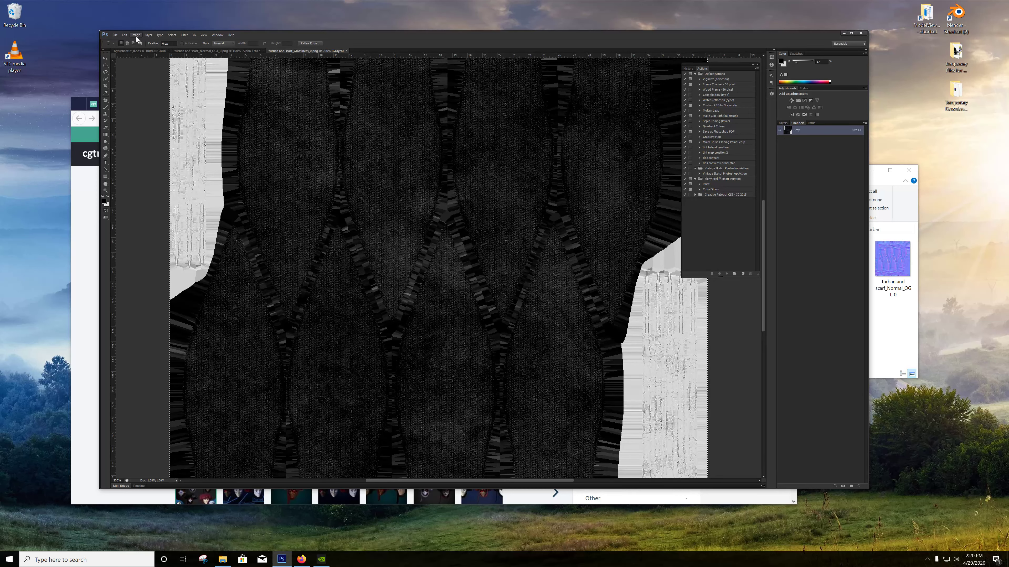
left_click(124, 35)
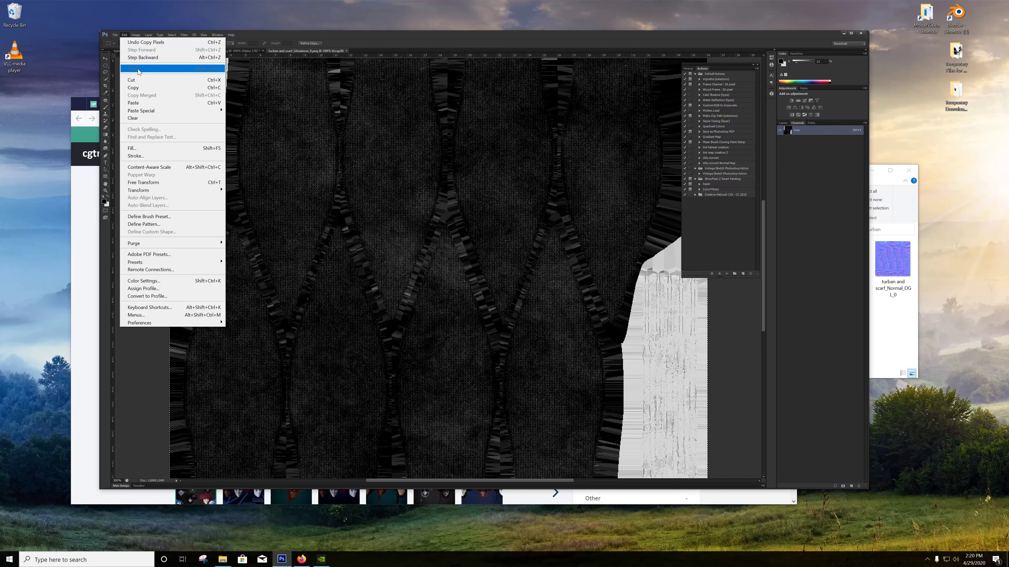
left_click(139, 88)
- Paste the copied glossiness texture into the Alpha 1 channel of the turban and scarf_Normal_OGL_0 document
left_click(218, 50)
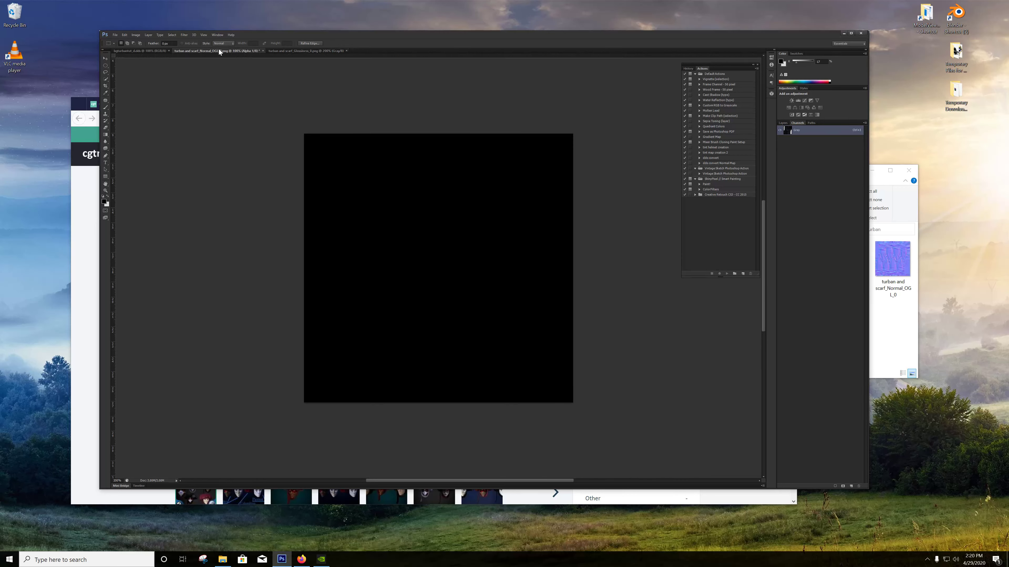
left_click(837, 130)
left_click(782, 123)
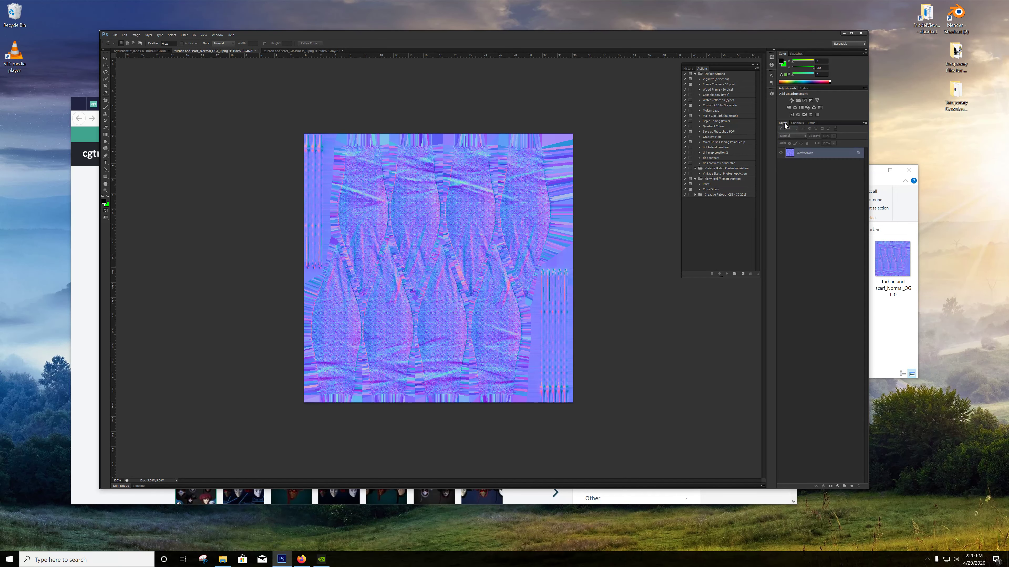
left_click(798, 123)
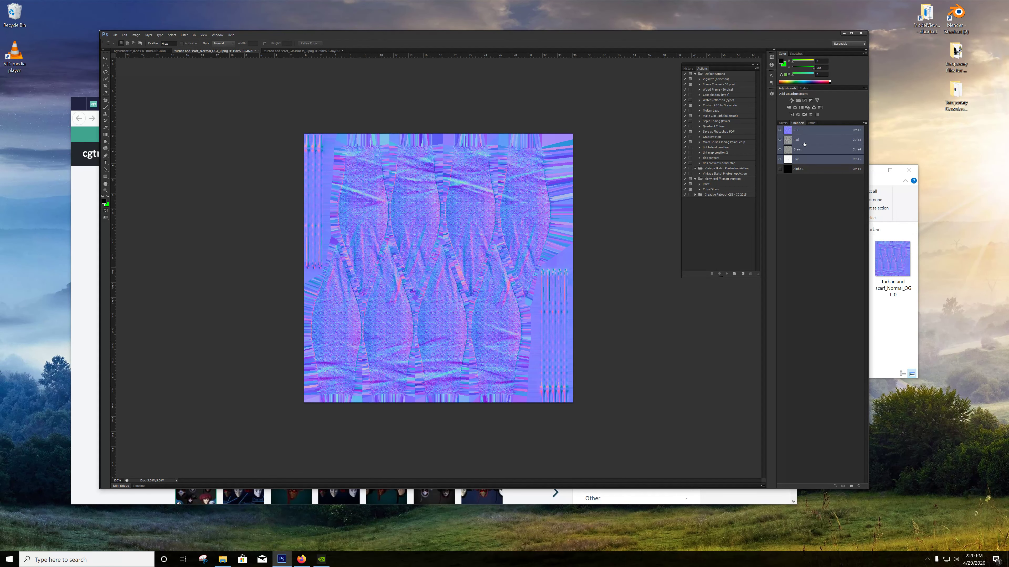
left_click(812, 170)
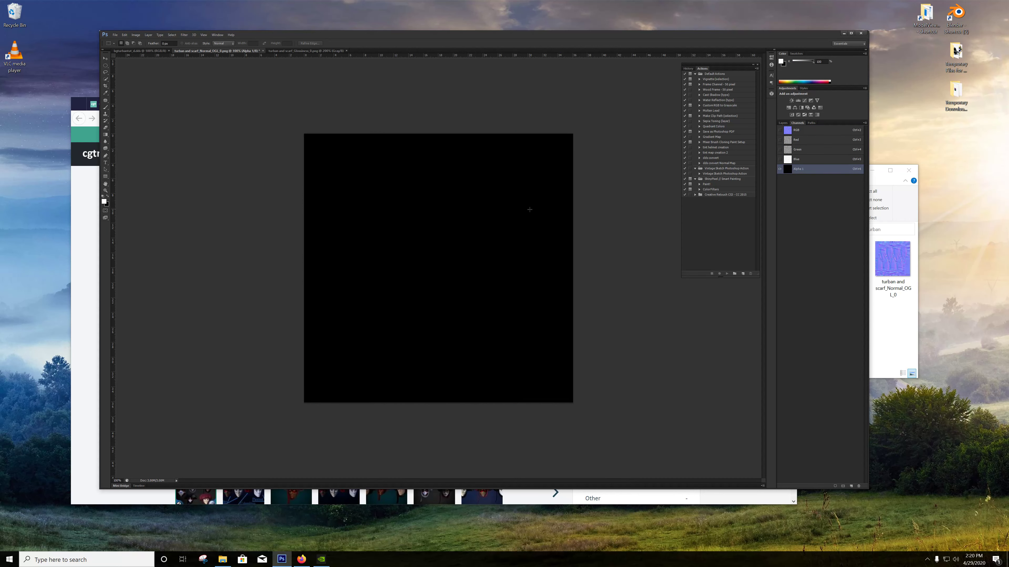
key("ctrl+v")
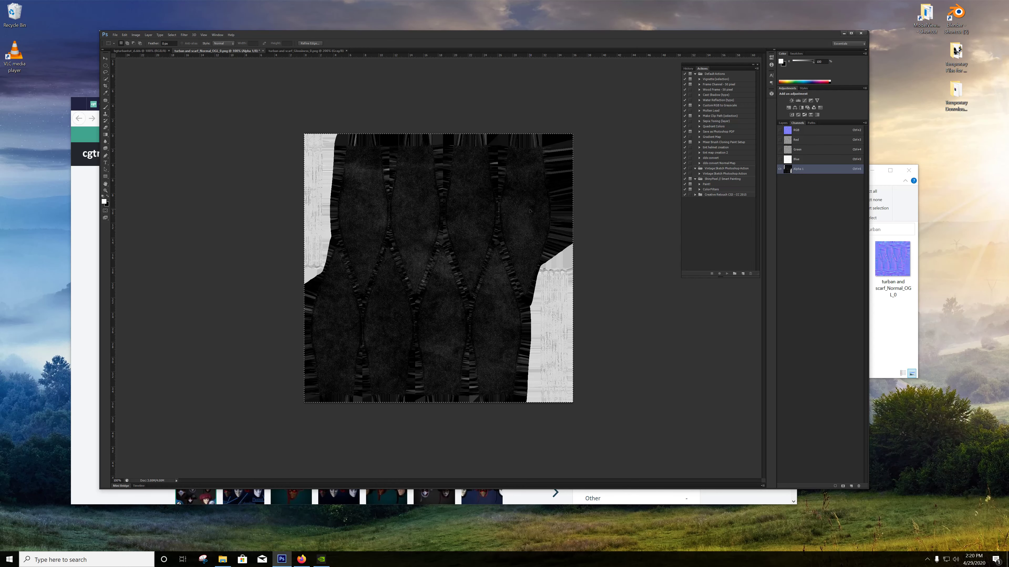
- Compare the normal map's filled alpha channel with its RGB composite, leave the composite active and clear the selection
left_click(808, 131)
left_click(806, 171)
left_click(809, 131)
left_click(802, 170)
left_click(816, 135)
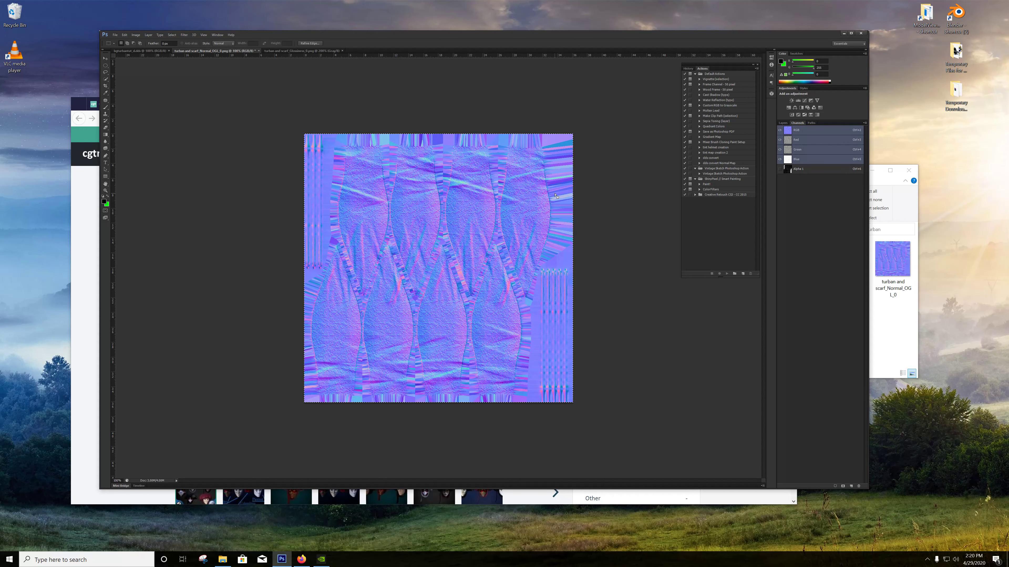
key("ctrl+d")
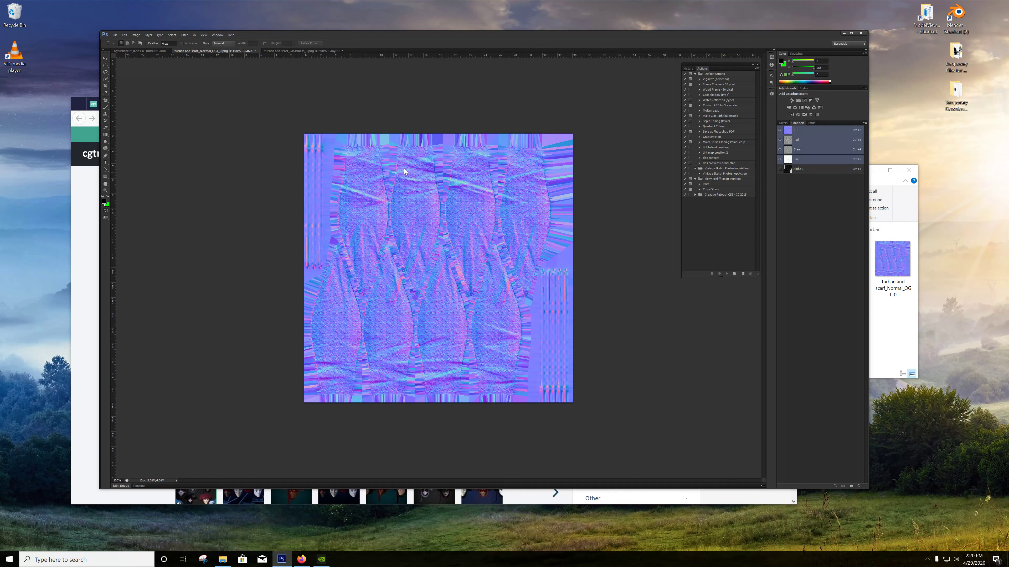
- Start saving the normal map in the Turban folder in D3D/DDS format with alpha channels included
key("ctrl+shift+s")
left_click(479, 257)
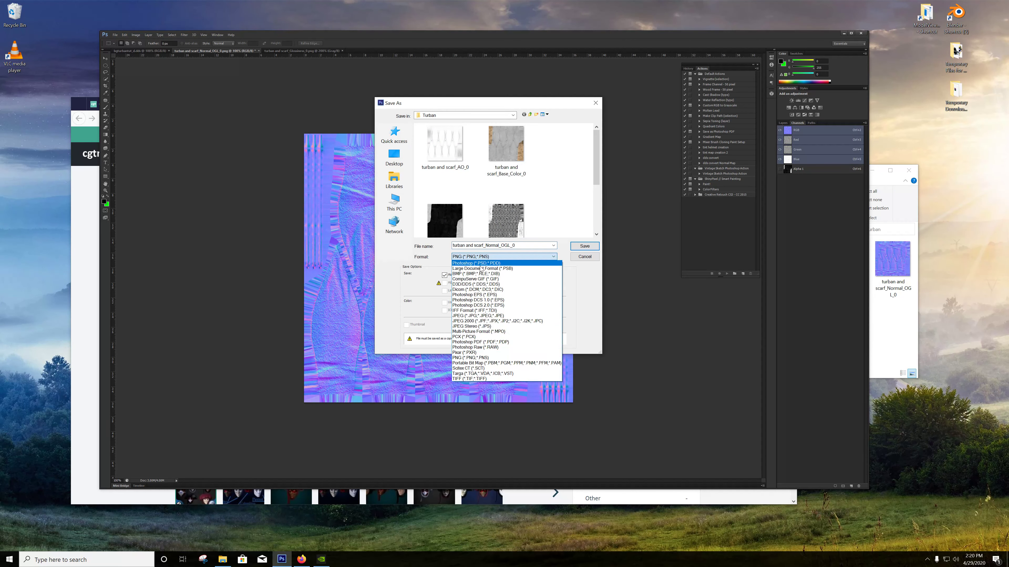
left_click(471, 285)
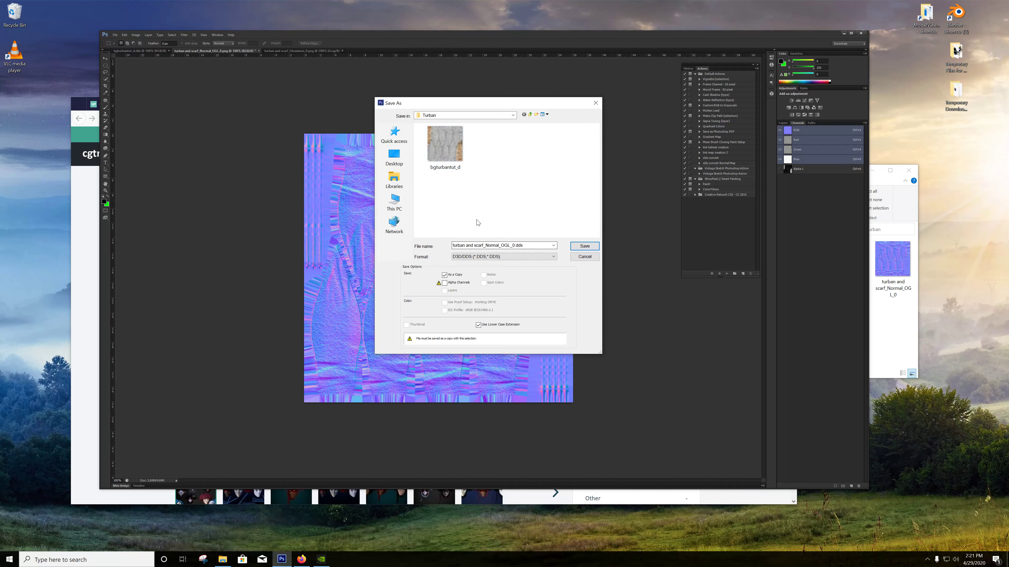
key("ctrl+a")
left_click(478, 215)
left_click(444, 283)
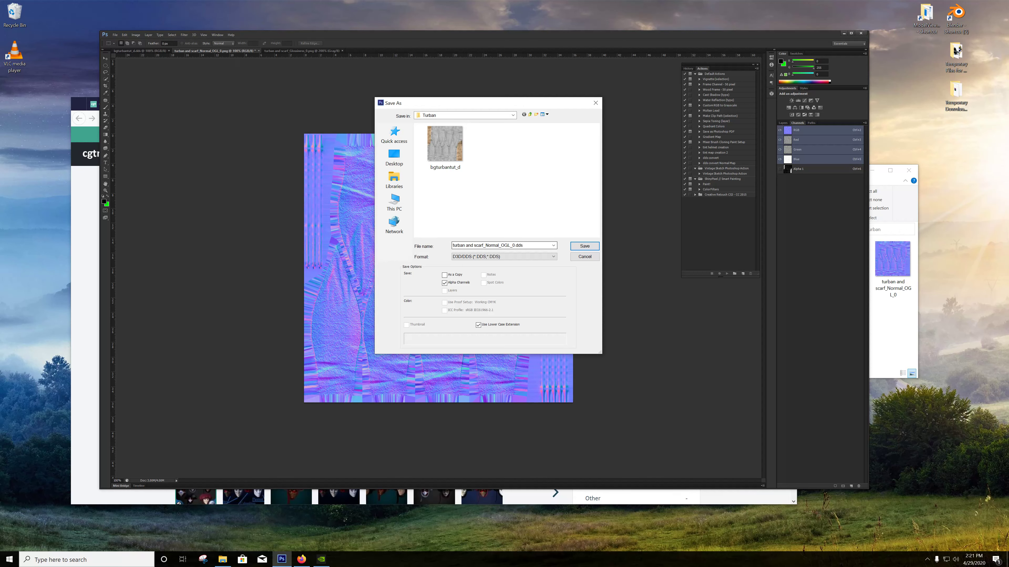
- Name the normal map file bgturbantut_n and confirm the save to reach the DDS export options
left_click(487, 245)
type("bgturban")
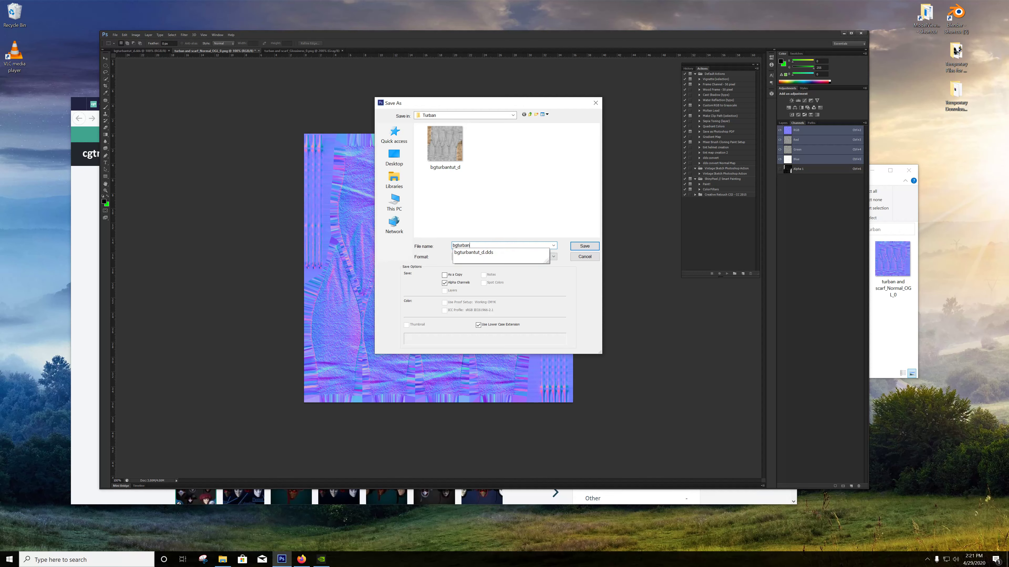
type("tut_n")
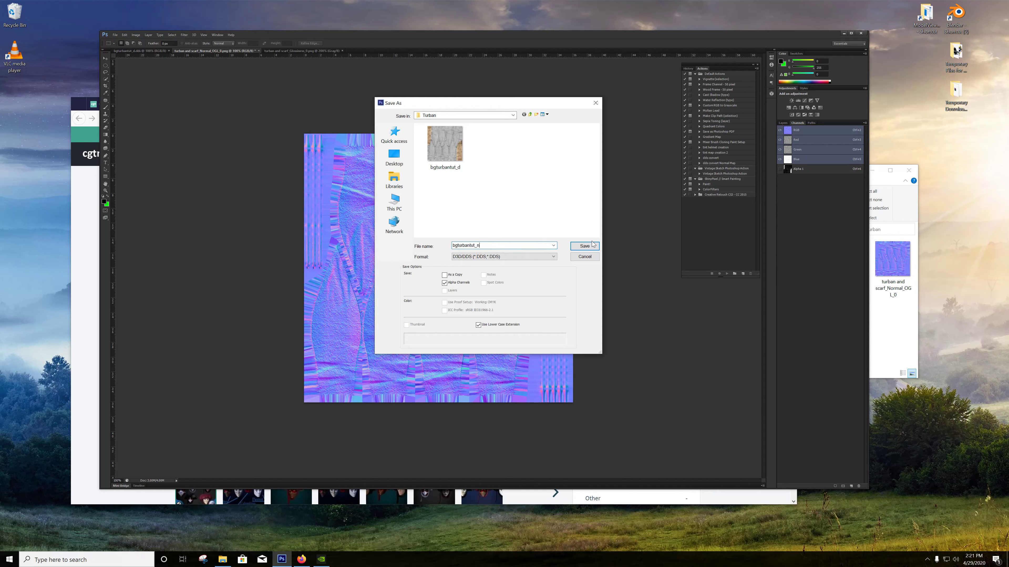
left_click(581, 248)
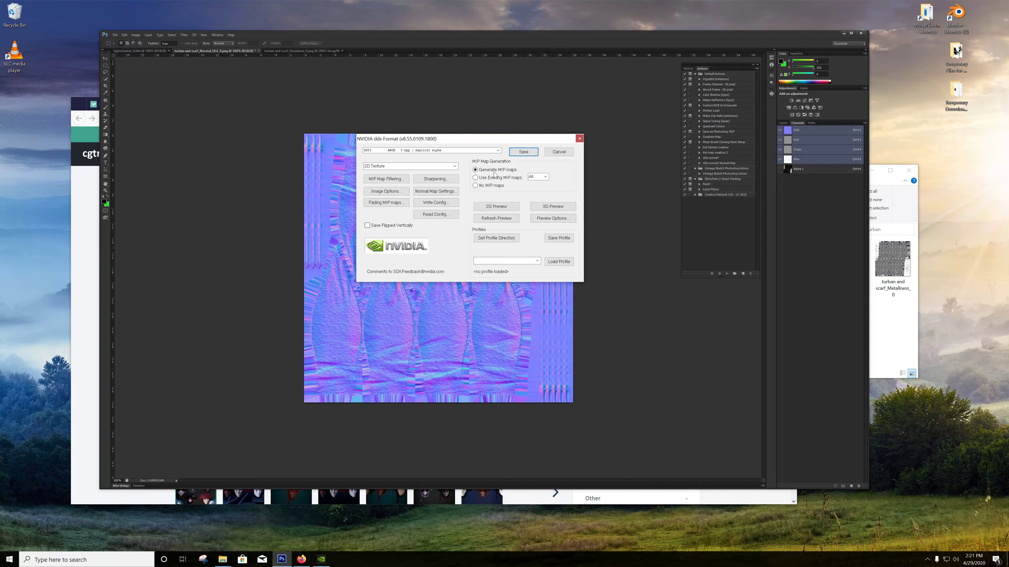
- Export the normal map with DXT5 ARGB 8 bpp interpolated alpha compression
left_click(498, 150)
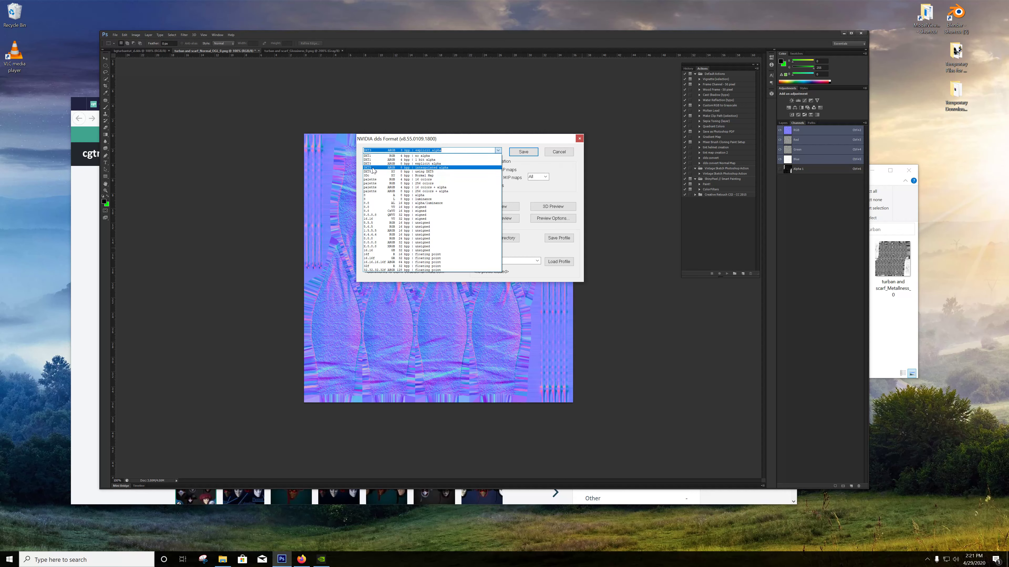
left_click(407, 168)
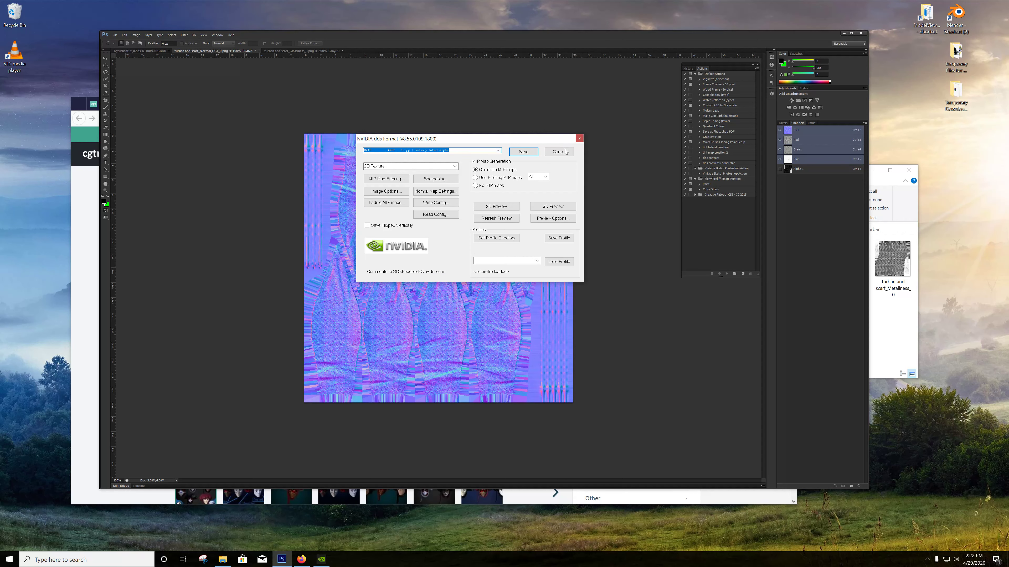
left_click(528, 151)
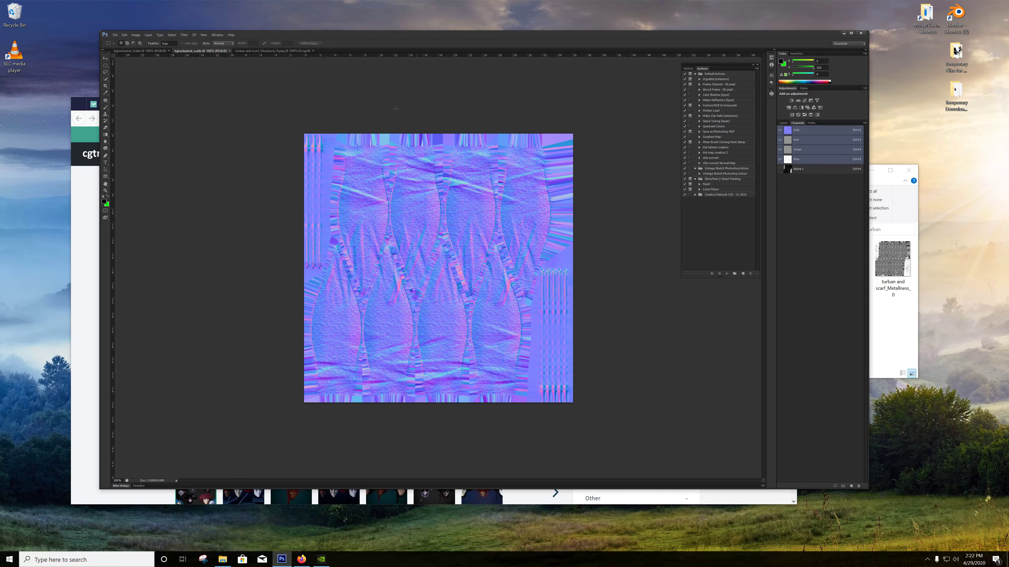
- Inspect the exported DDS files in the Turban folder and view the properties of turban and scarf_Normal_OGL_0
left_click(909, 347)
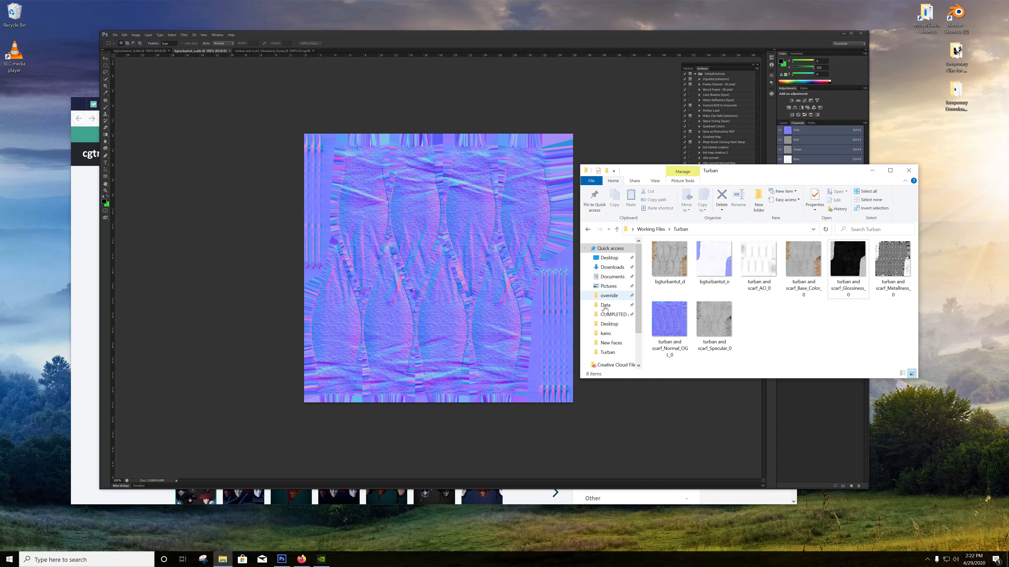
left_click(668, 321)
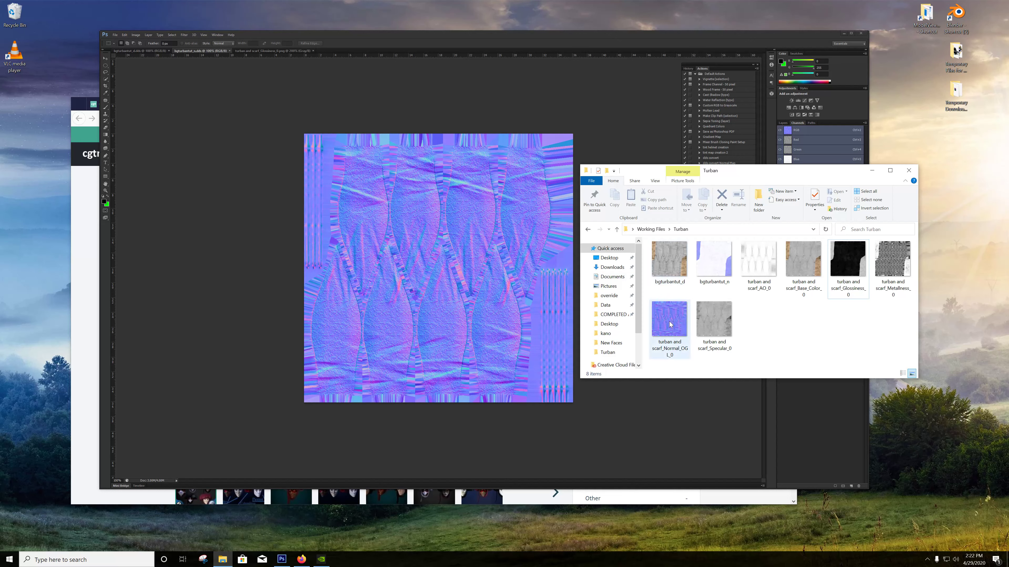
left_click(665, 258)
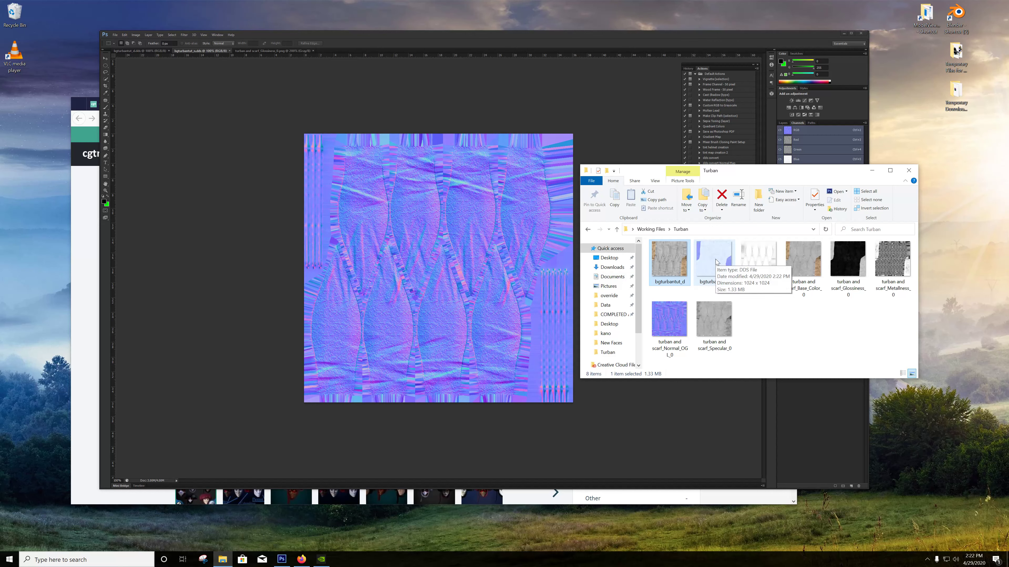
left_click(671, 319)
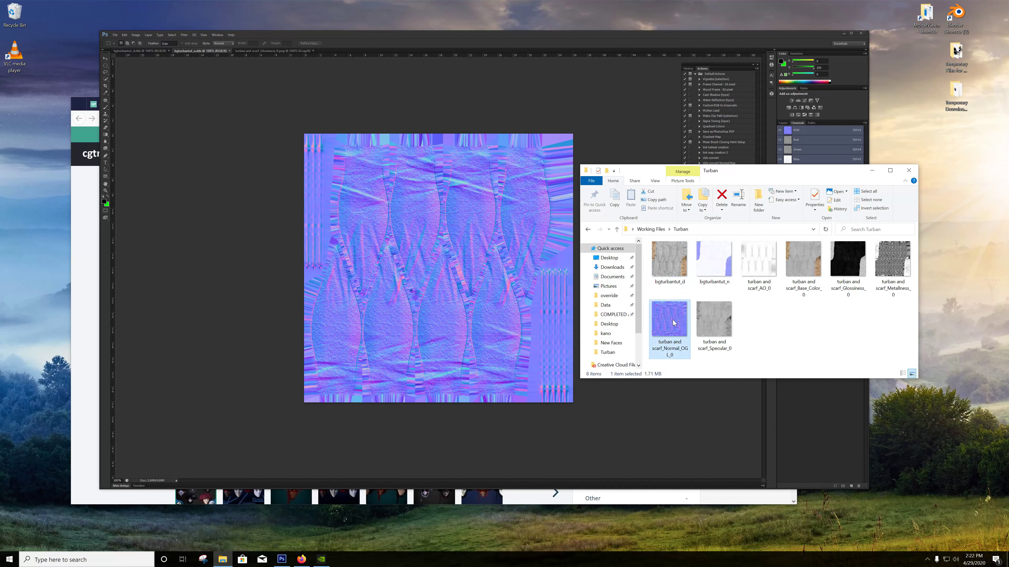
right_click(671, 320)
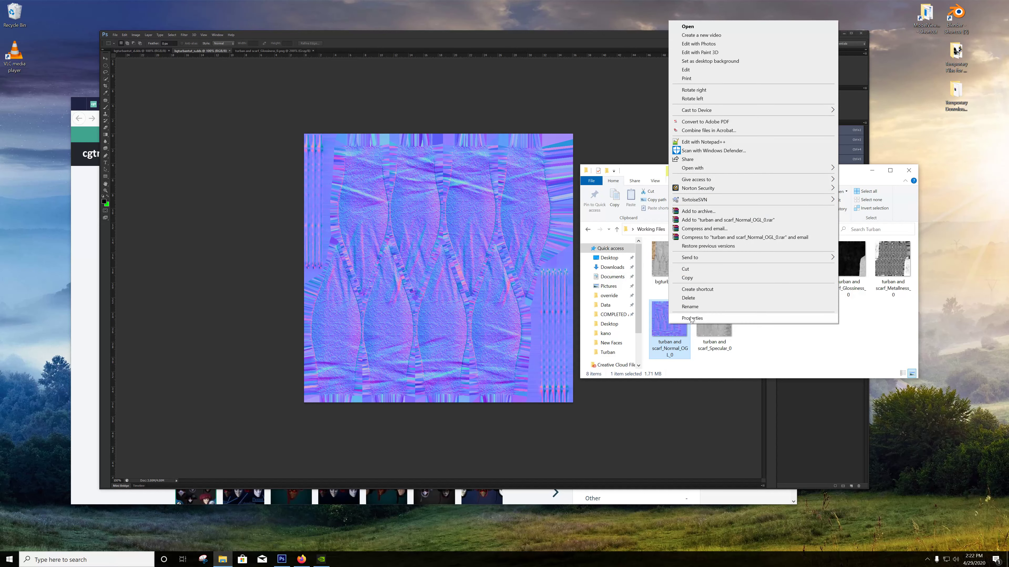
left_click(675, 320)
left_click_drag(748, 336, 425, 227)
left_click(485, 222)
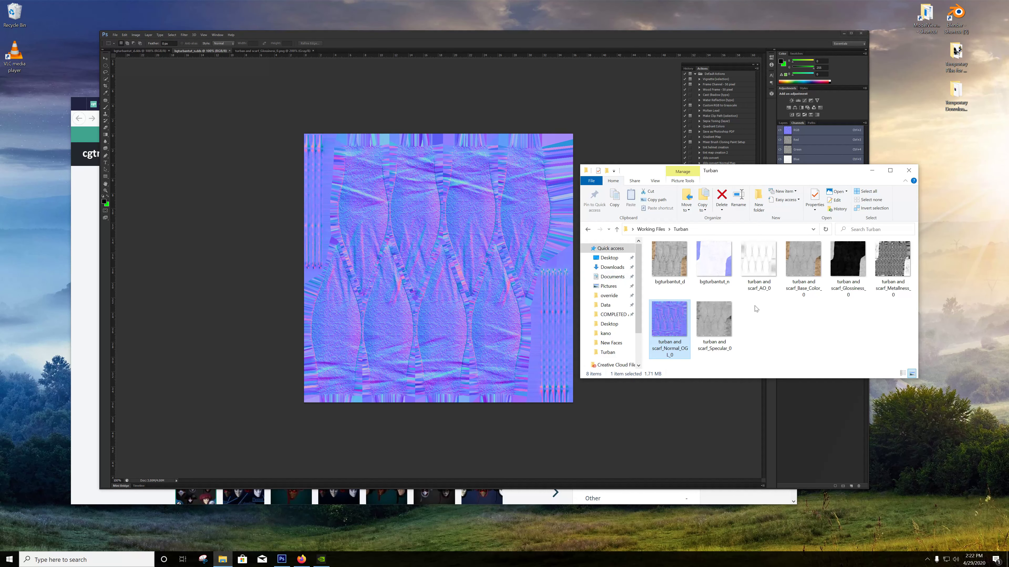
left_click(779, 316)
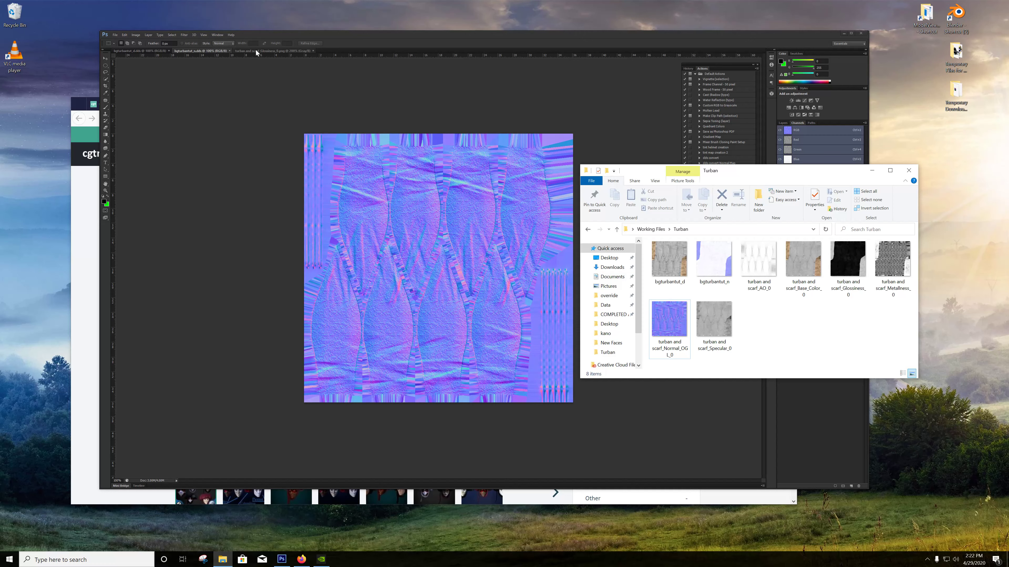
- Switch back to Photoshop, review the glossiness texture and paste it as a new layer above the bgturbantut_d diffuse map's background
left_click(356, 38)
left_click(139, 51)
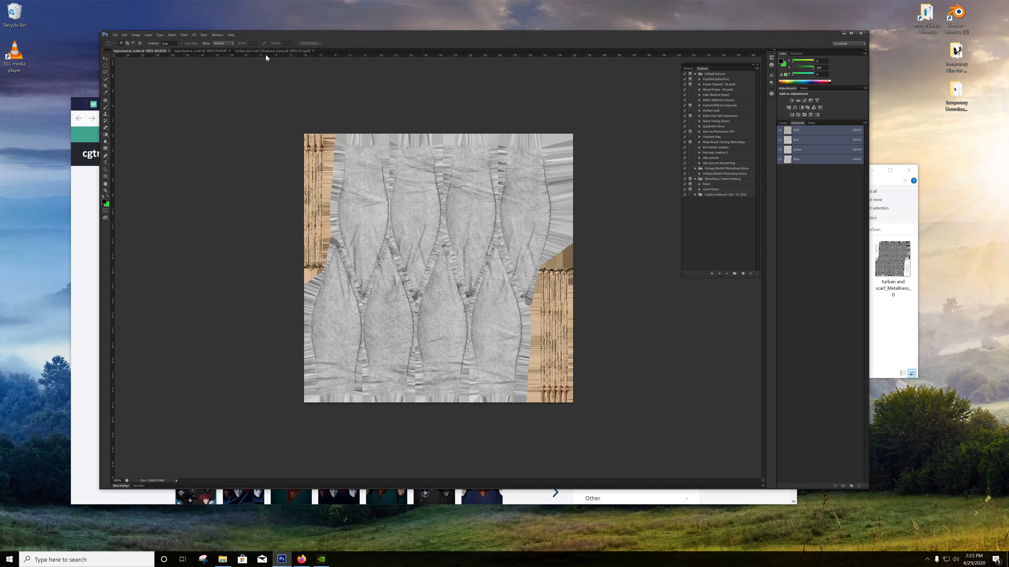
left_click(275, 51)
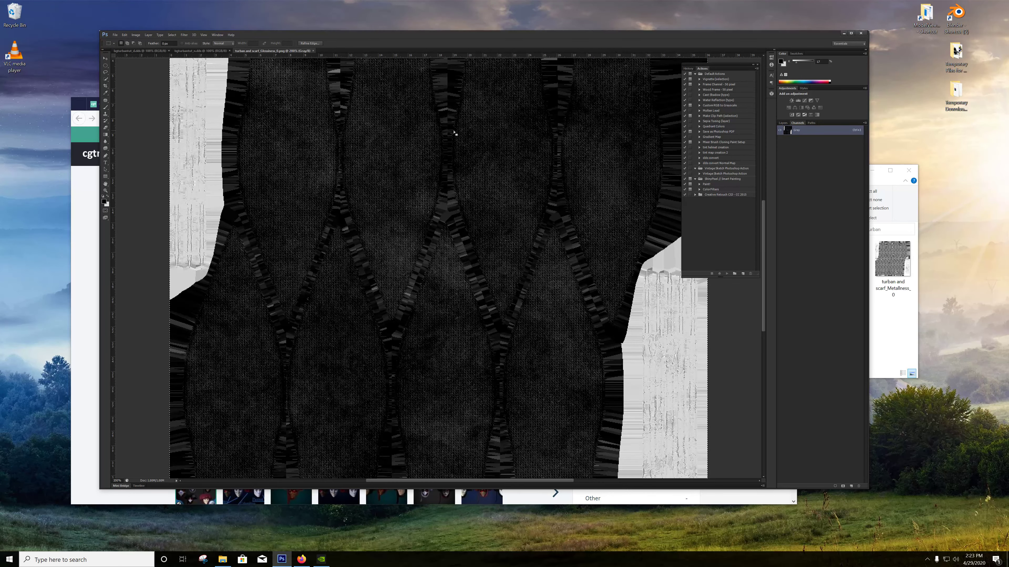
key("ctrl+minus")
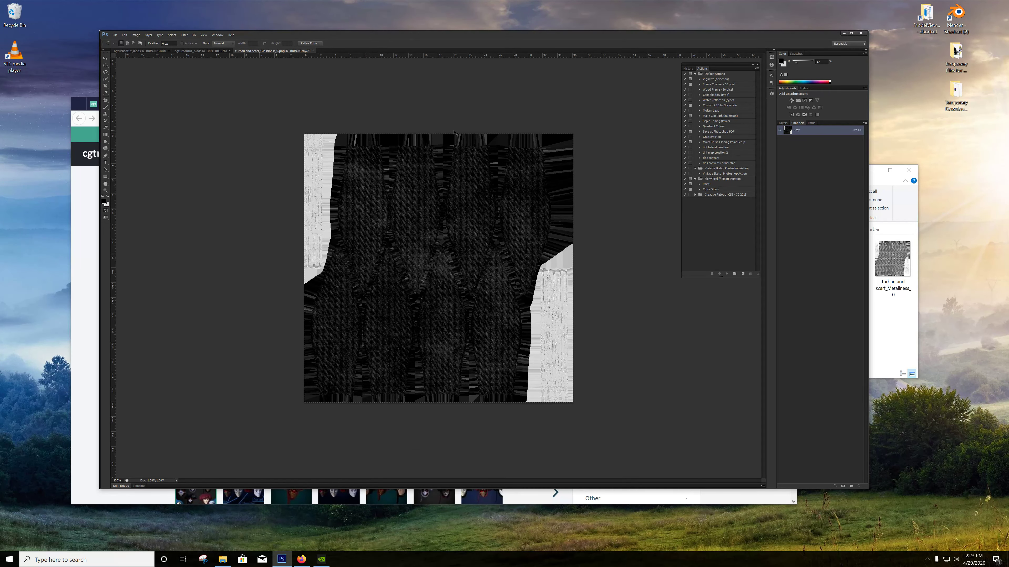
left_click(140, 51)
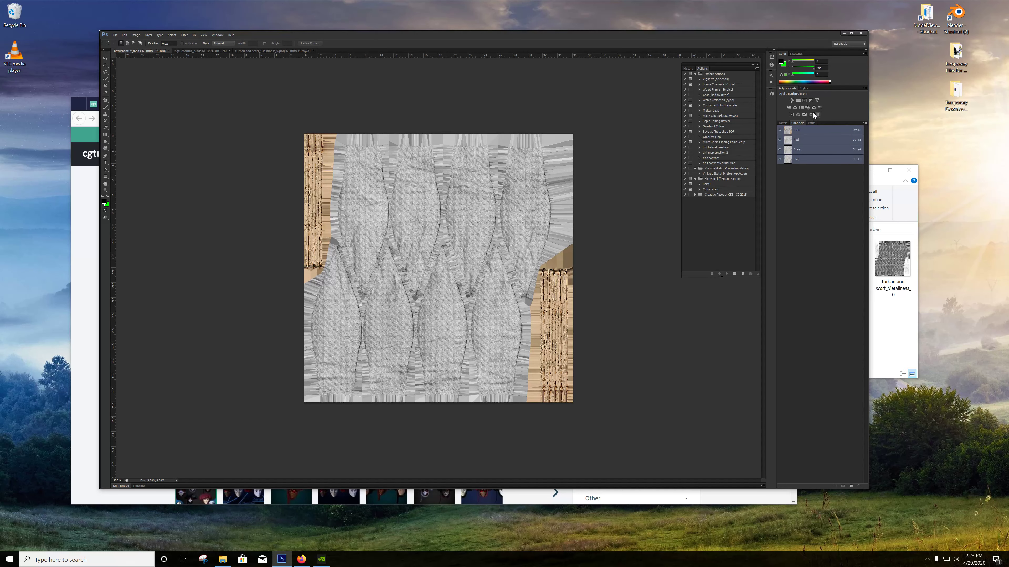
left_click(783, 124)
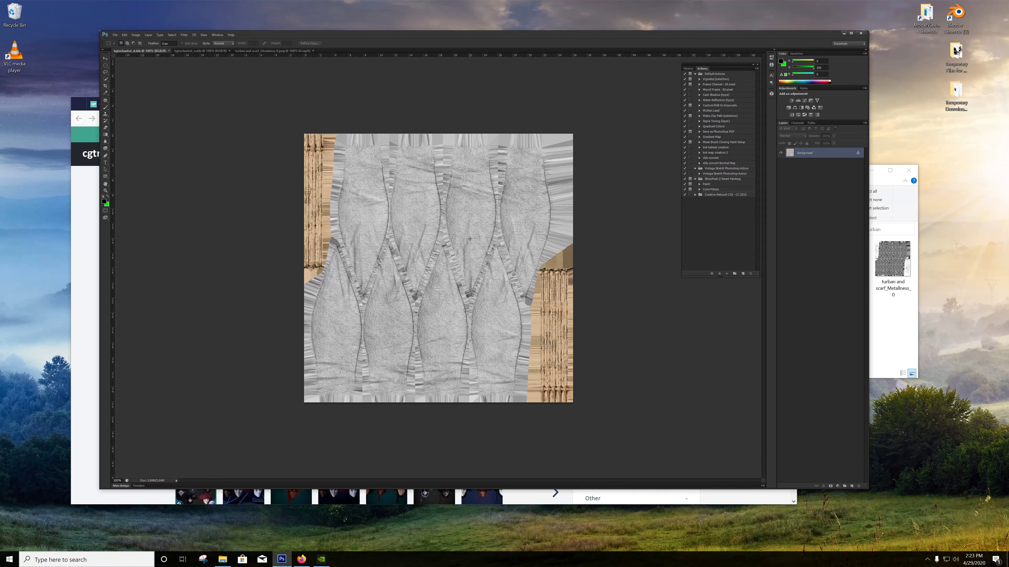
key("ctrl+plus")
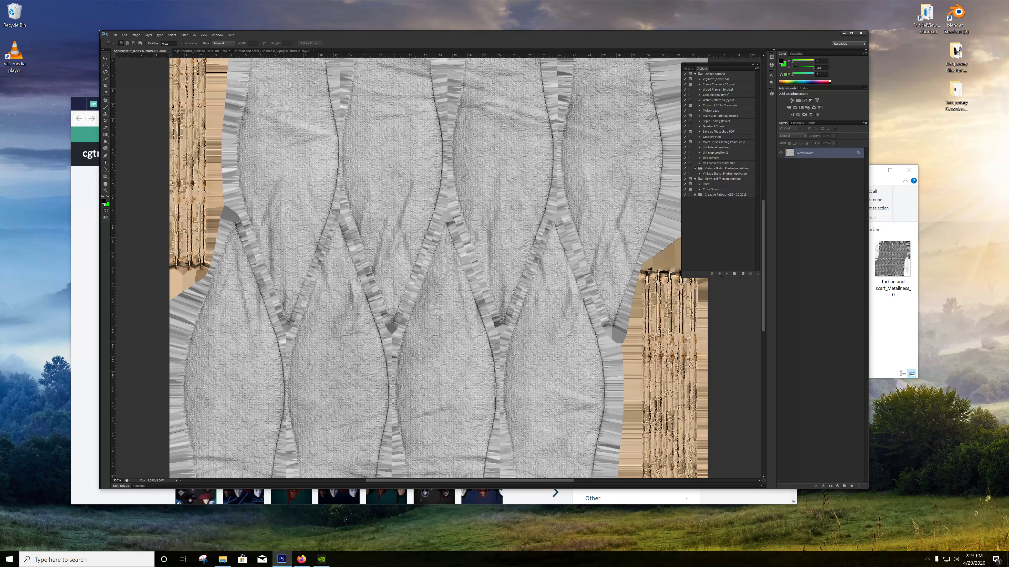
key("ctrl+minus")
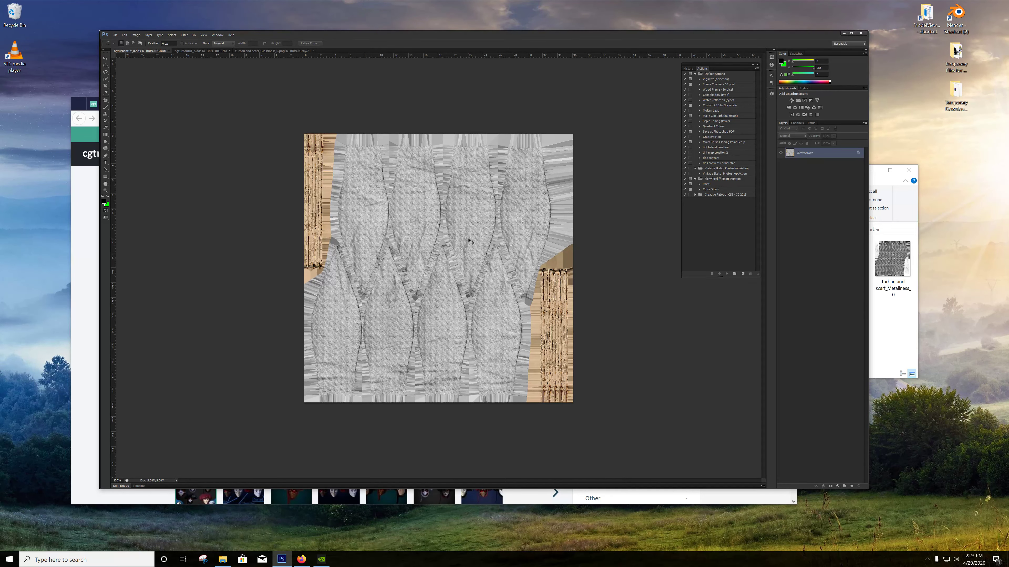
key("ctrl+v")
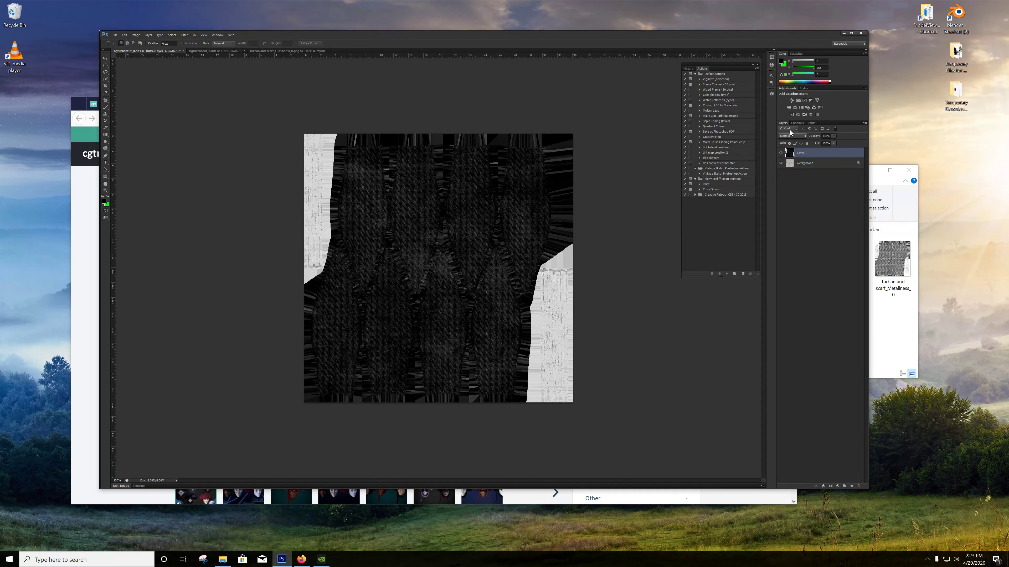
- Open the blending options of the glossiness layer and compare the Soft Light and Overlay blend modes
double_click(827, 152)
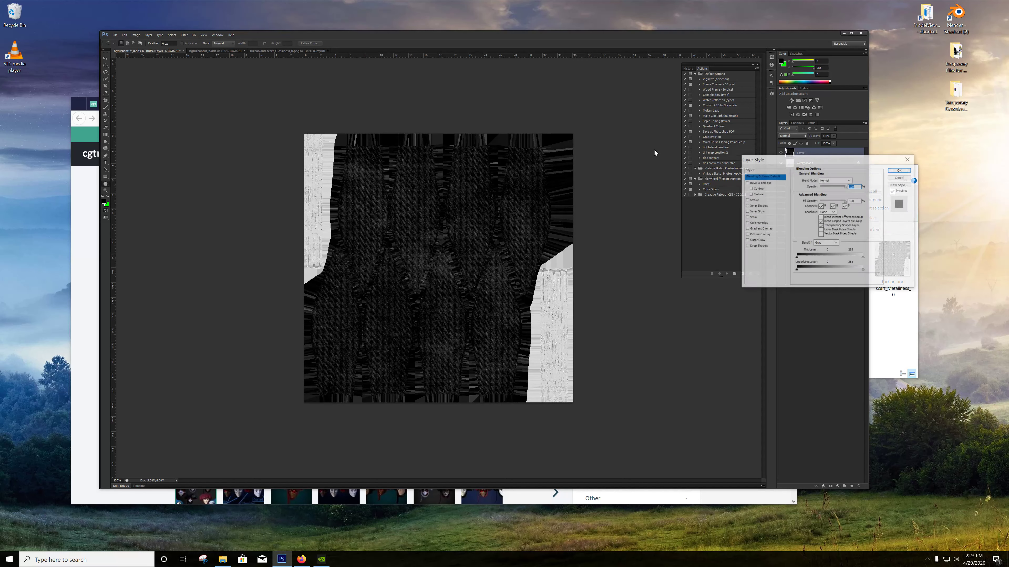
left_click(833, 180)
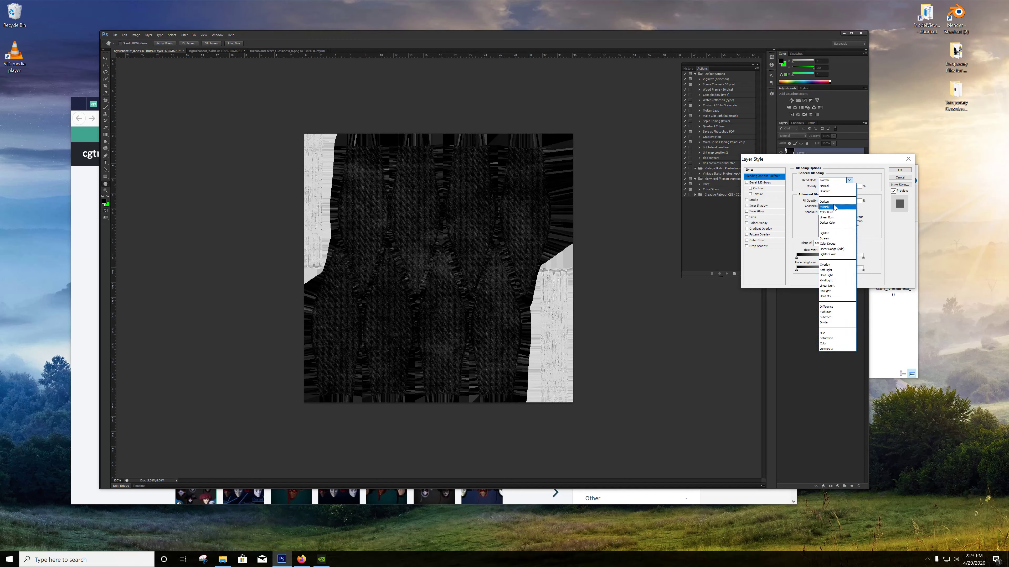
left_click(826, 269)
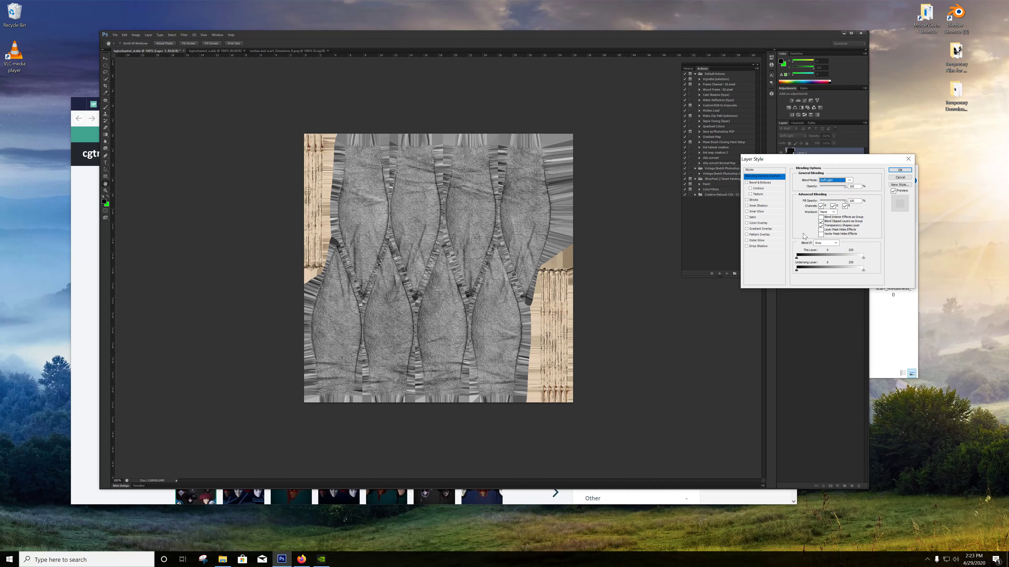
mouse_move(848, 193)
left_mouse_down()
mouse_move(822, 193)
mouse_move(849, 190)
left_mouse_up()
left_click(844, 179)
left_click(829, 265)
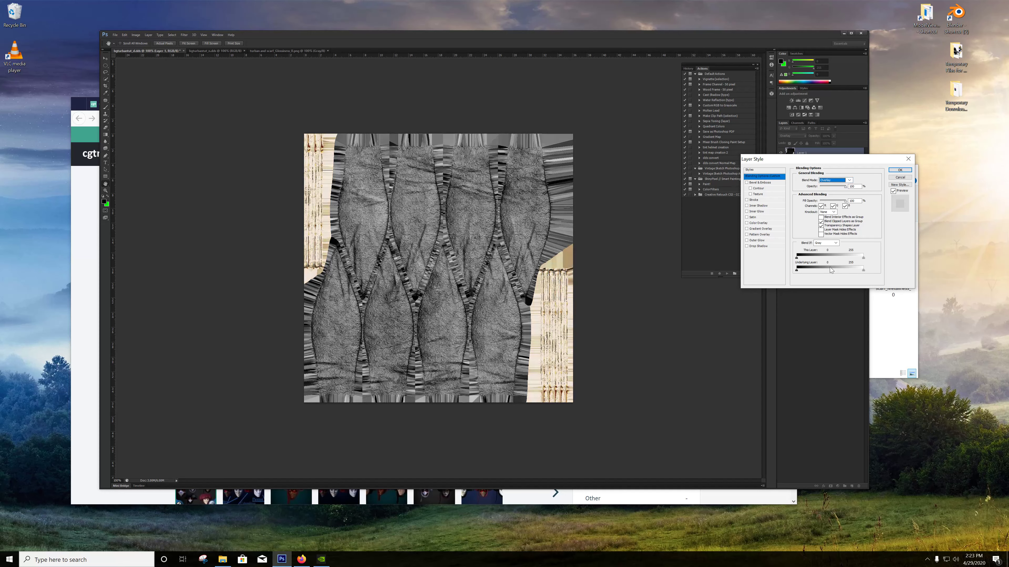
mouse_move(845, 186)
left_mouse_down()
mouse_move(831, 187)
mouse_move(845, 187)
left_mouse_up()
- Try the Multiply, Screen and Lighten blend modes on the glossiness layer
left_click(842, 180)
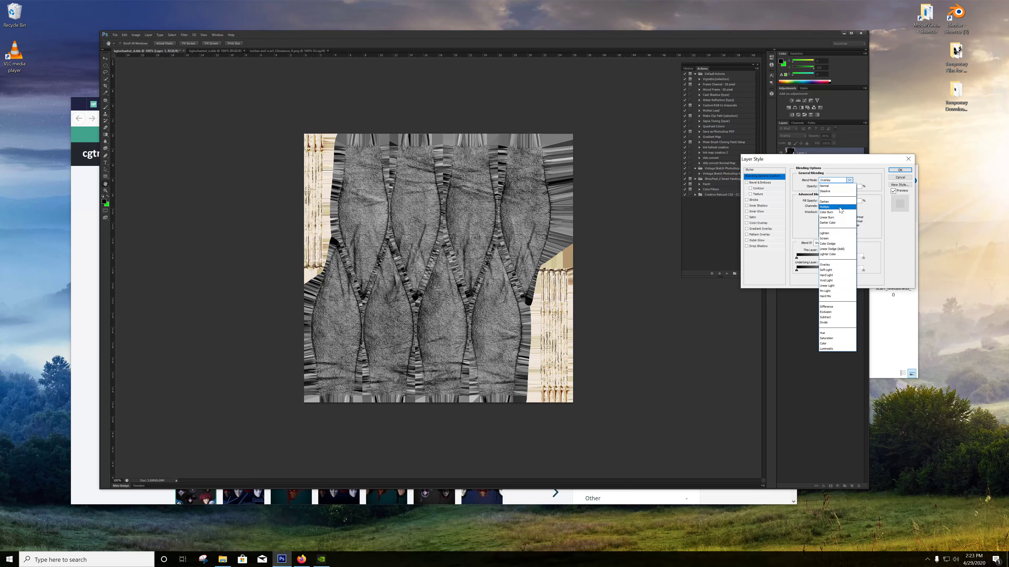
left_click(833, 206)
left_click(828, 182)
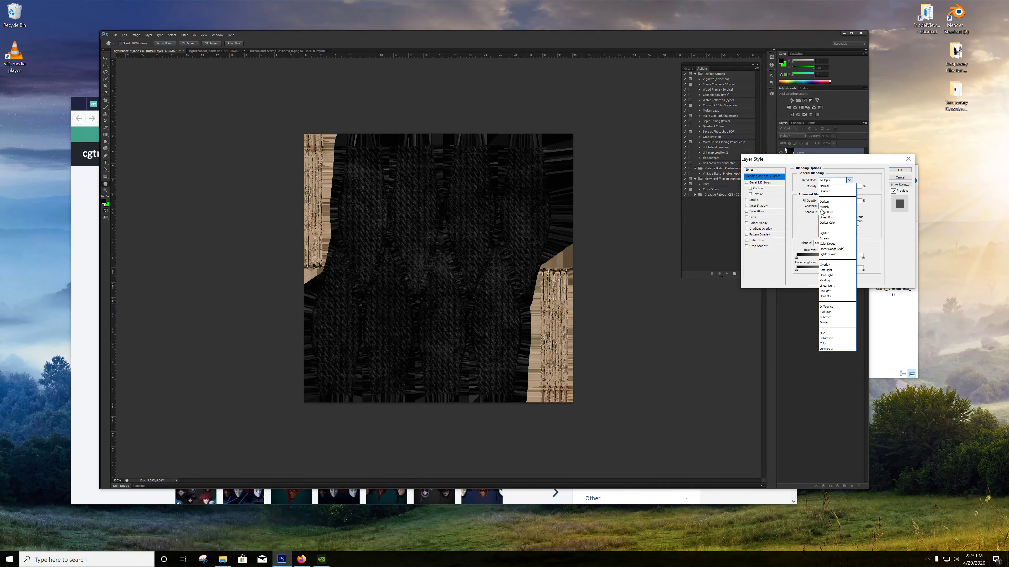
left_click(834, 237)
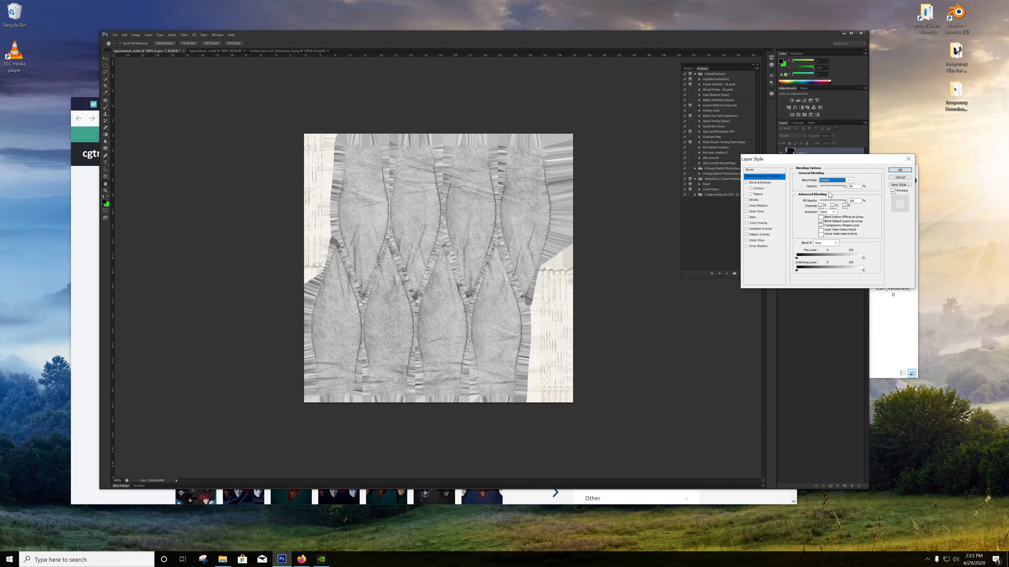
left_click(841, 181)
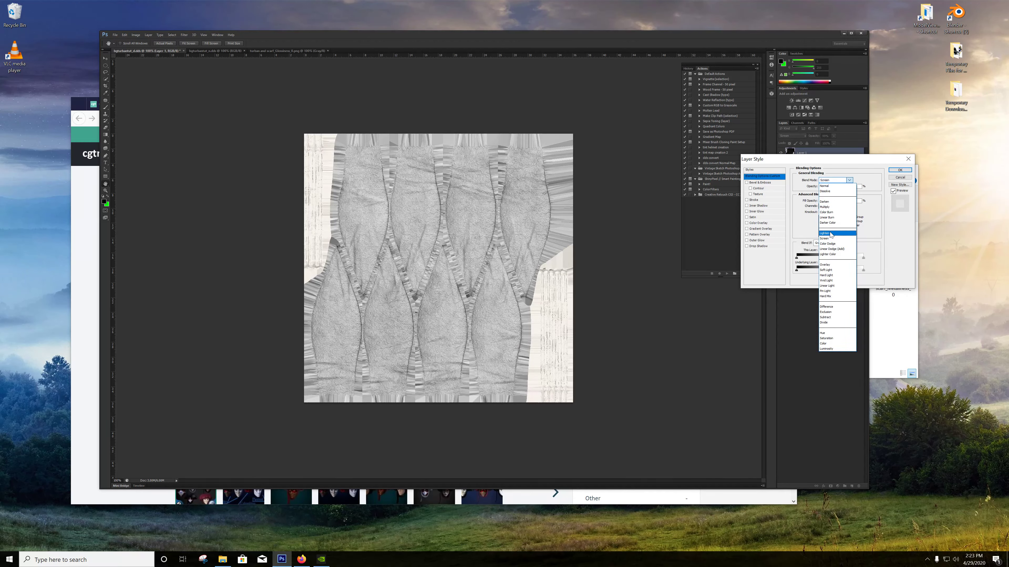
left_click(832, 233)
- Set the glossiness layer to the Overlay blend mode with reduced opacity and apply the layer style
left_click(841, 180)
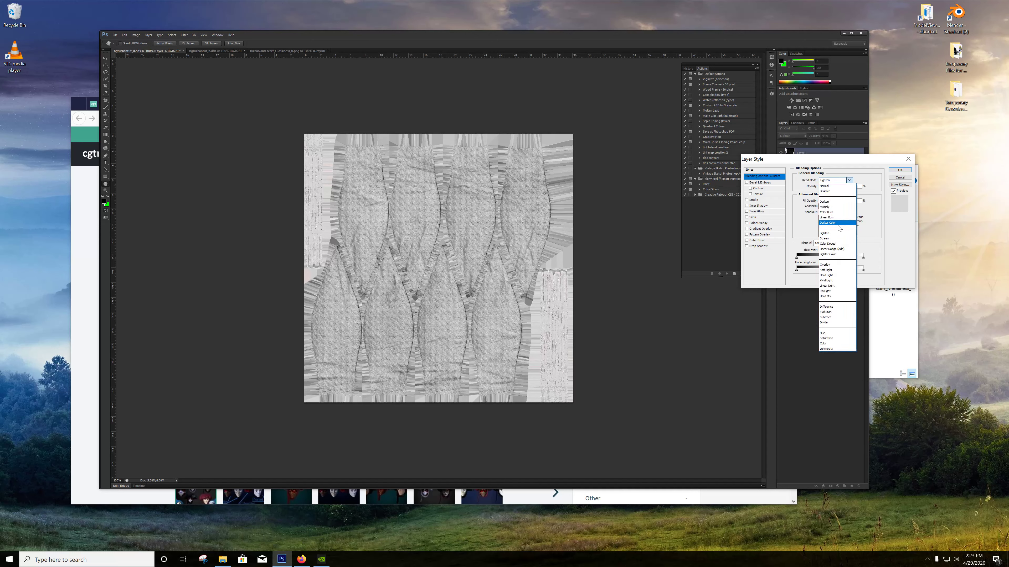
left_click(826, 265)
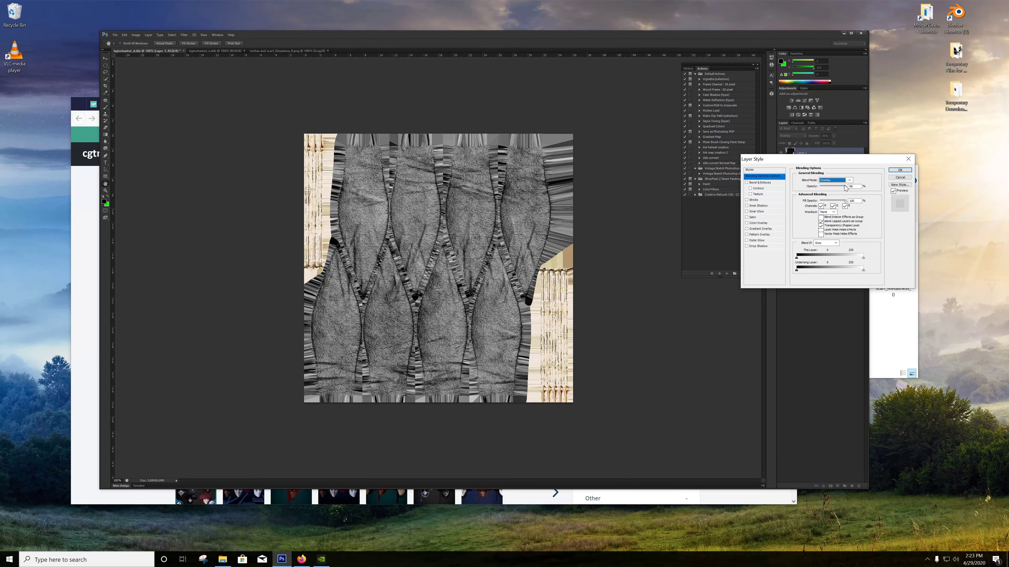
mouse_move(844, 186)
left_mouse_down()
mouse_move(821, 189)
mouse_move(835, 192)
left_mouse_up()
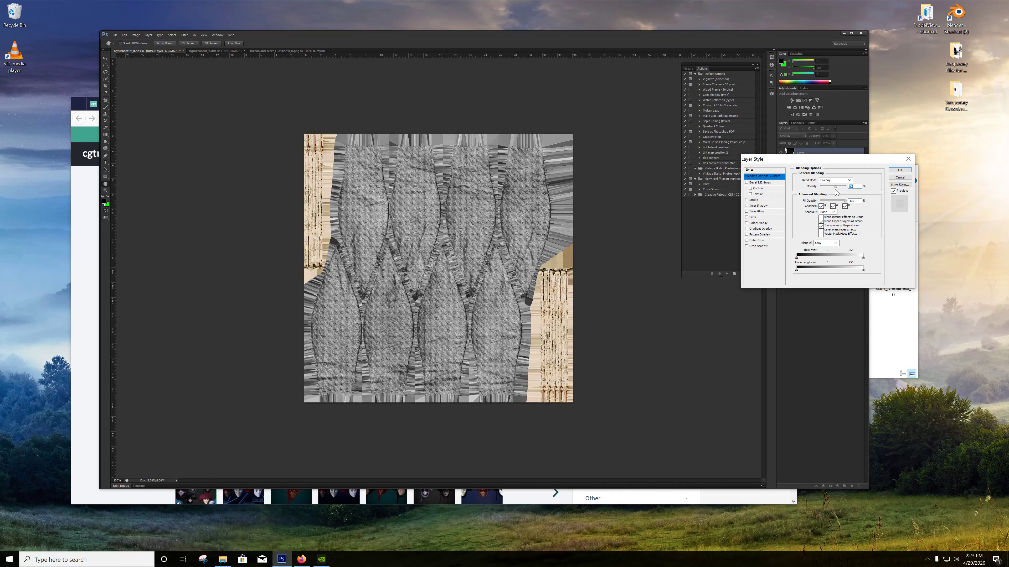
left_click(899, 169)
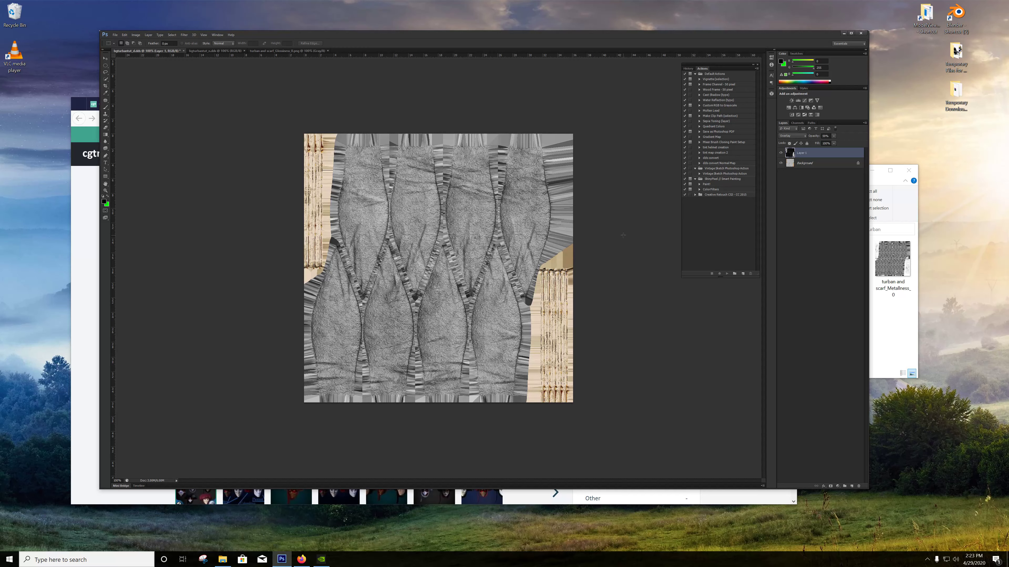
- Merge the glossiness layer into the background and save the bgturbantut_d diffuse map as DDS, choosing its compression format
key("ctrl+e")
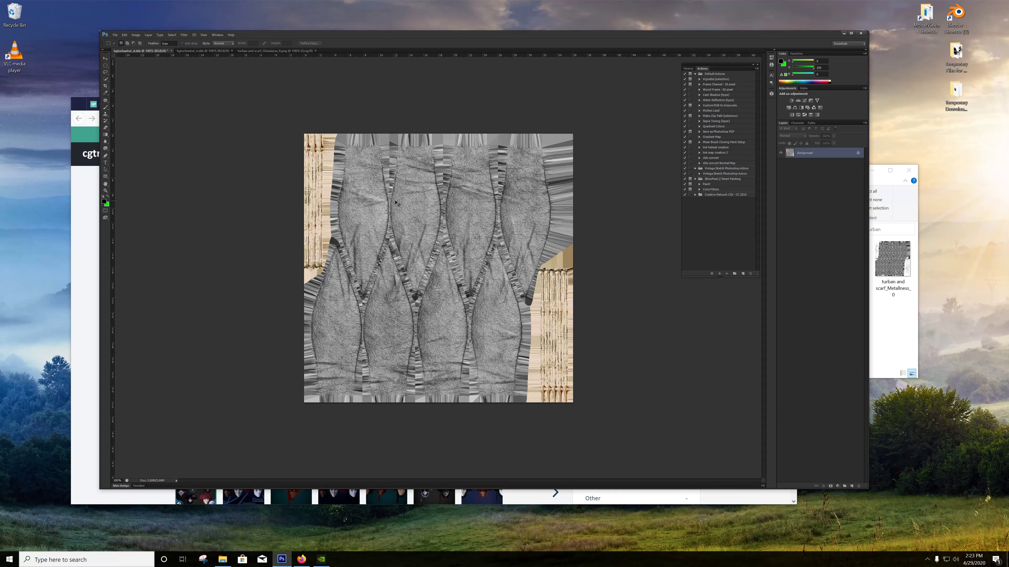
key("ctrl+s")
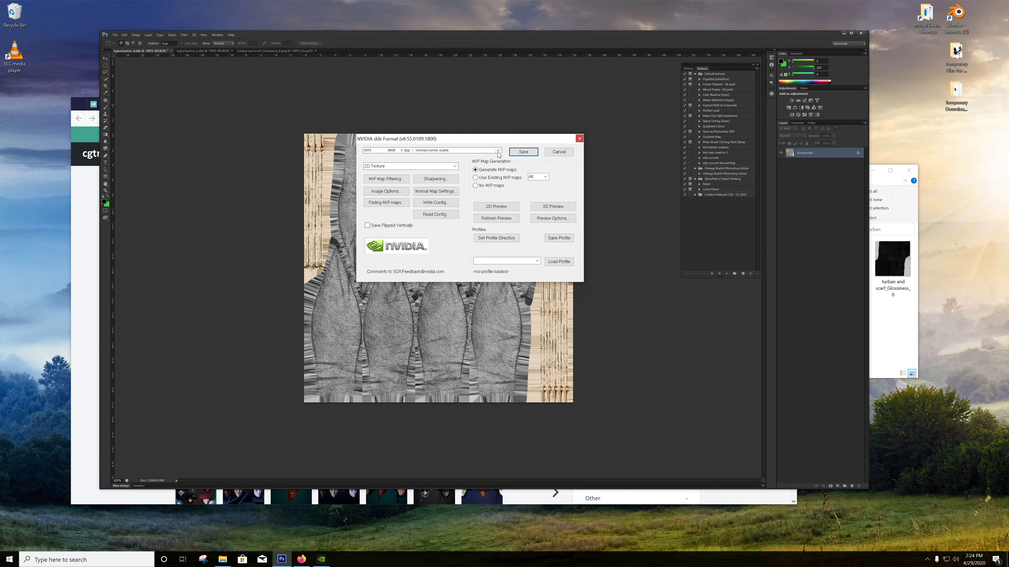
left_click(497, 150)
left_click(374, 166)
left_click(518, 151)
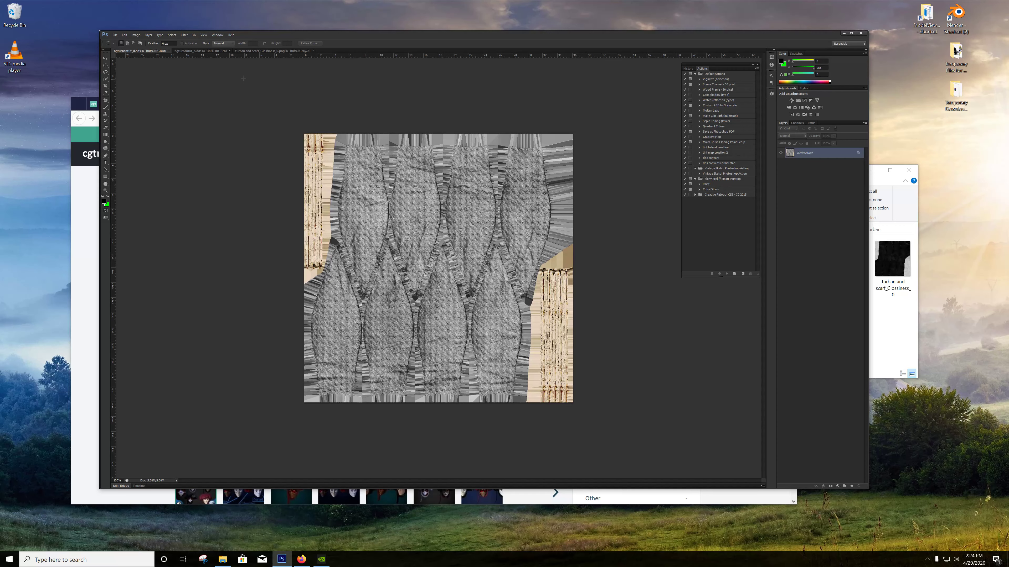
- Close the glossiness texture, the normal map and the bgturbantut_d diffuse map
left_click(309, 51)
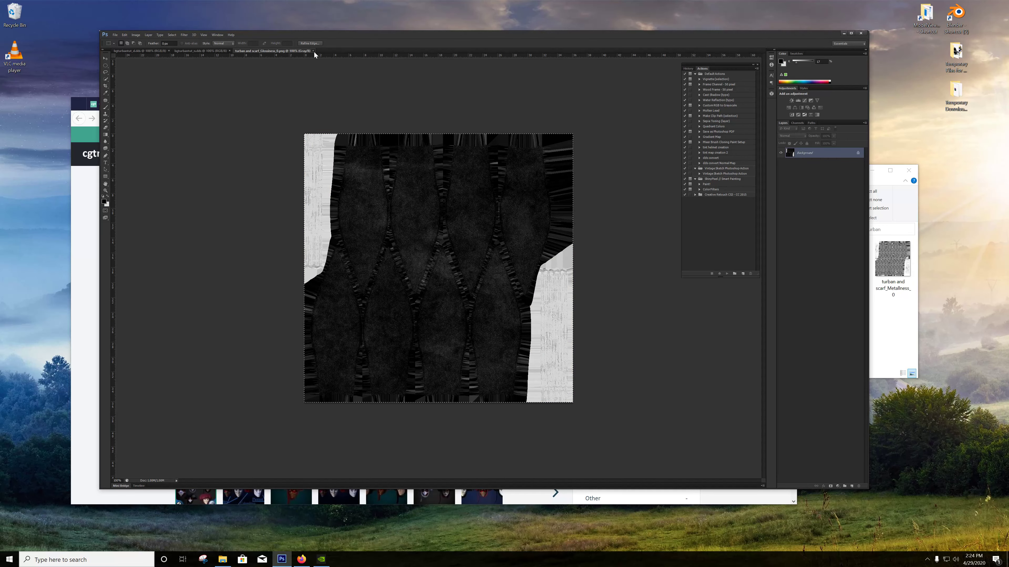
left_click(313, 51)
left_click(210, 51)
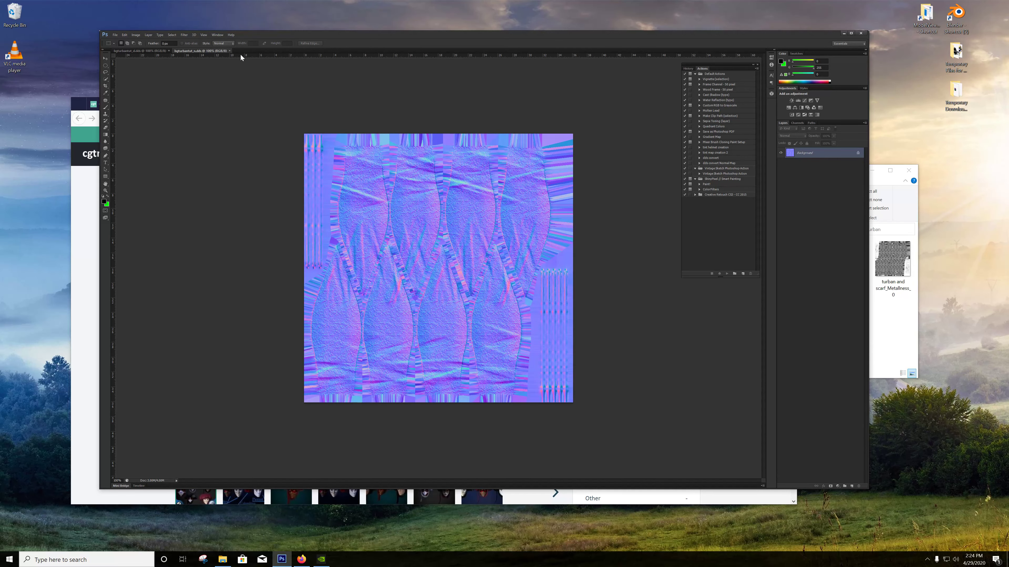
left_click(153, 51)
left_click(227, 52)
left_click(229, 51)
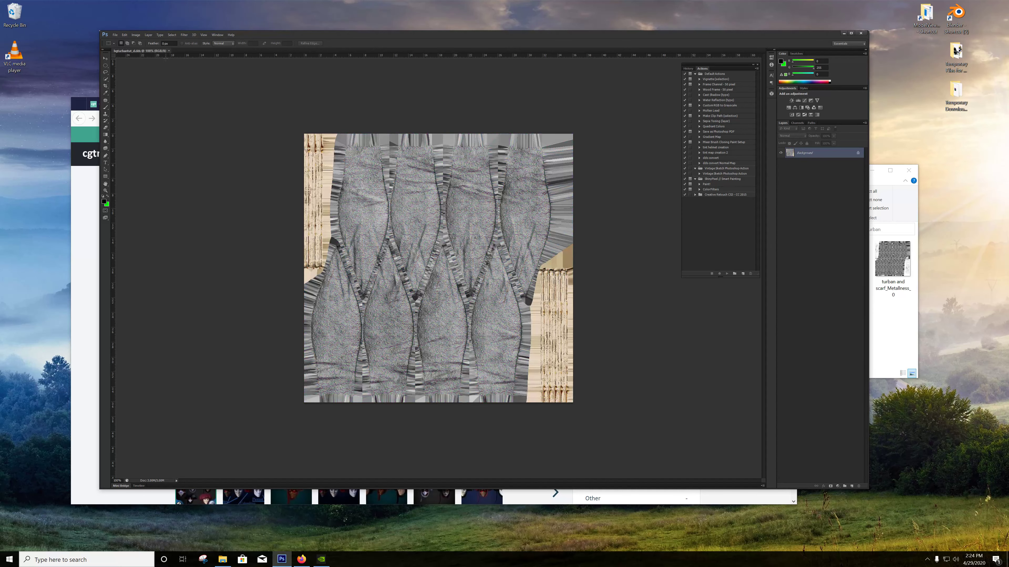
left_click(168, 51)
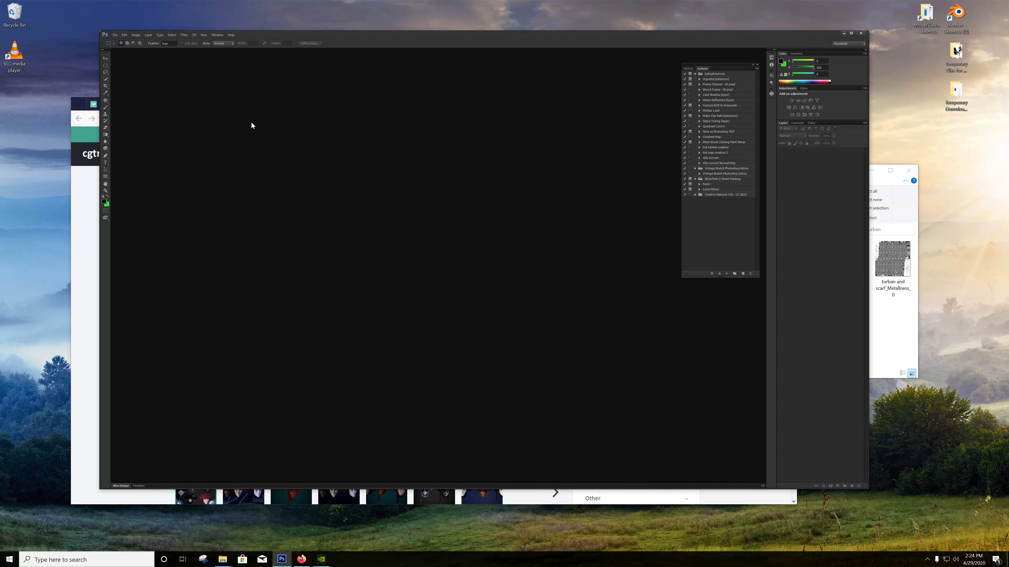
- Quit Photoshop and reposition the Turban folder window over the web page
left_click(861, 34)
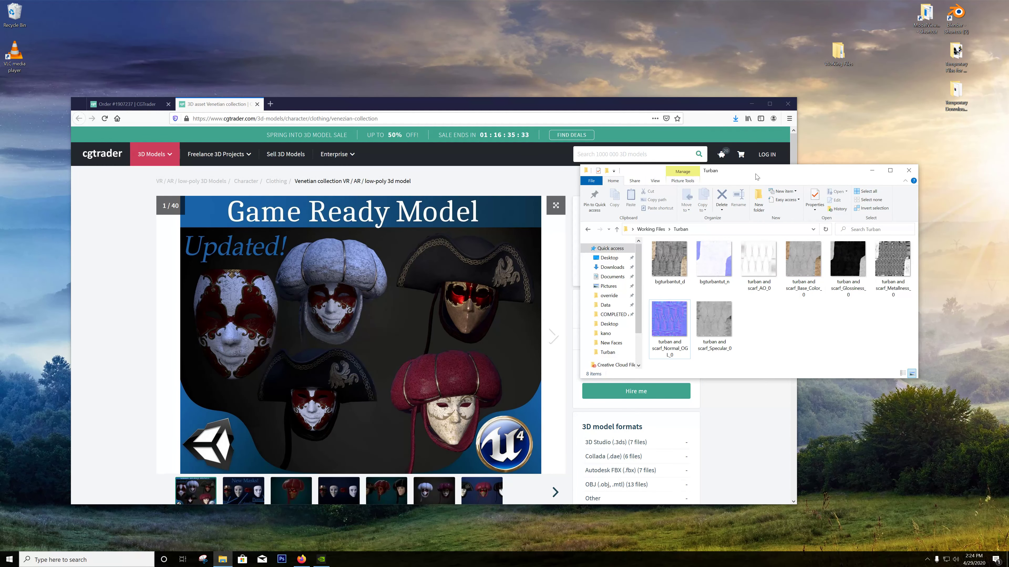
left_click_drag(756, 177, 698, 90)
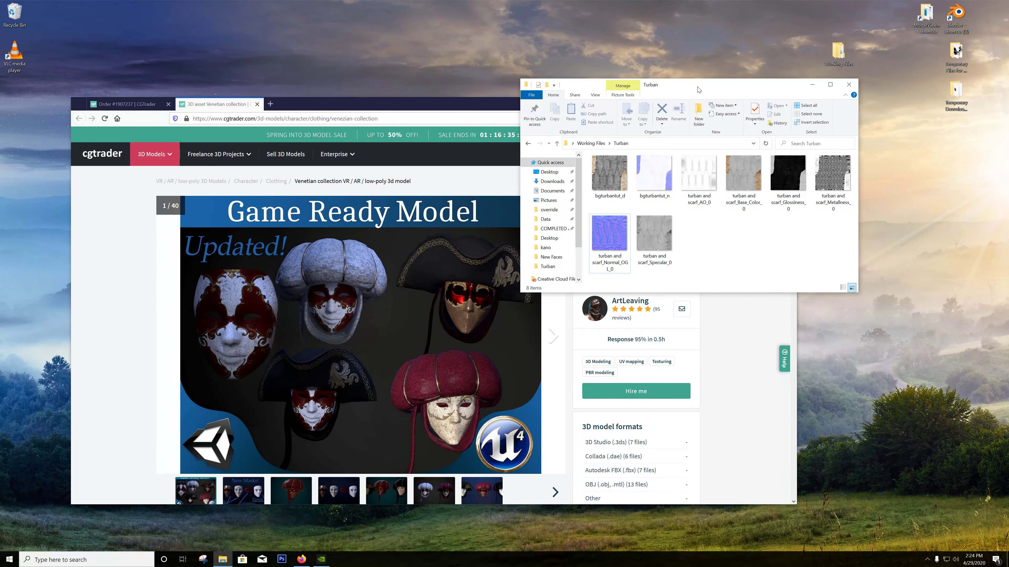